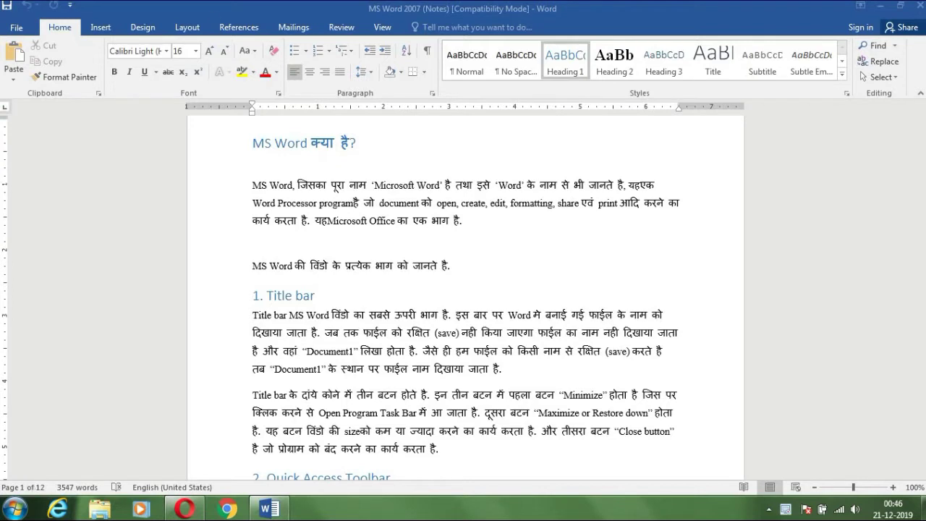
Step: Bring up the Print page previewing the 12-page notes on the Brother DCP-J100 printer
{"action": "left_click", "coordinate": [194, 30]}
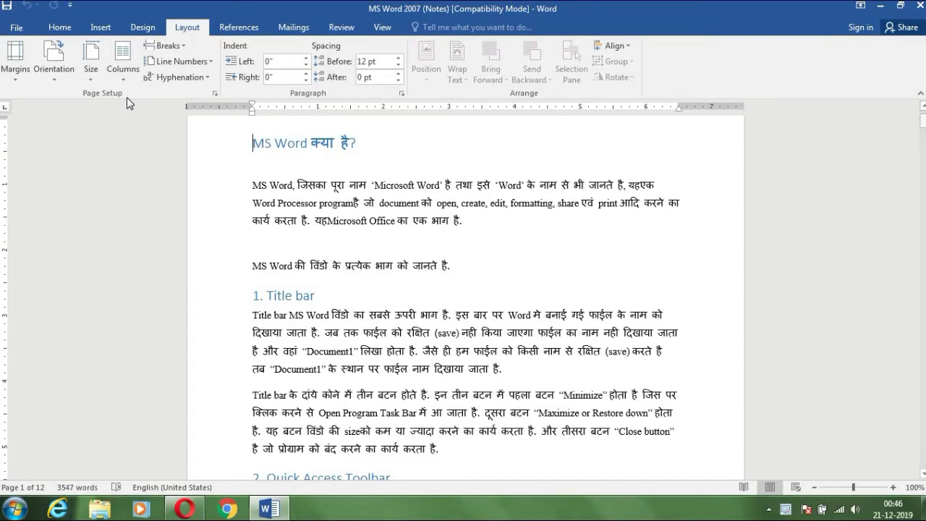
{"action": "left_click", "coordinate": [60, 27]}
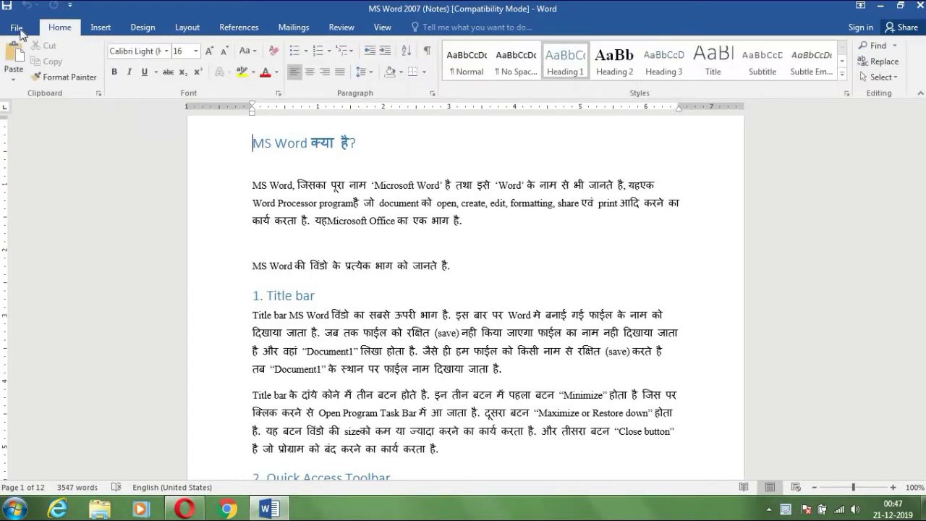
{"action": "left_click", "coordinate": [17, 27]}
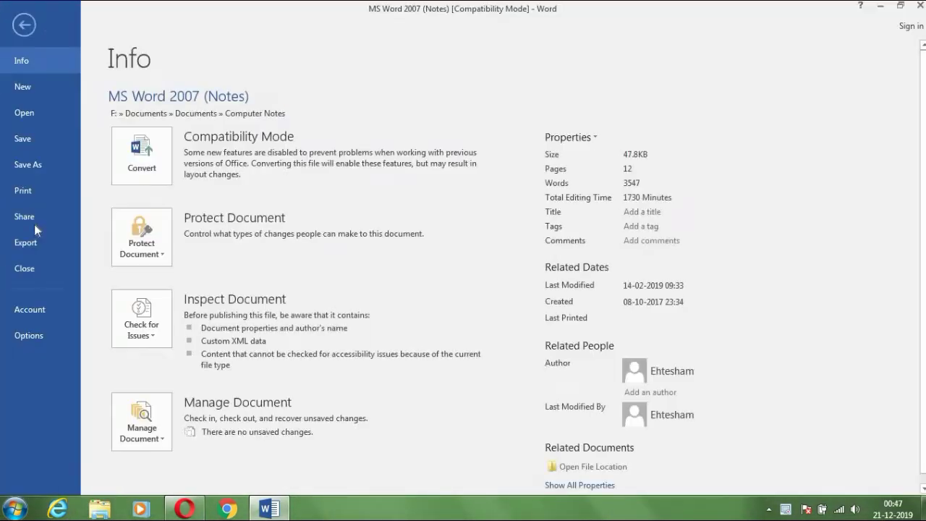
{"action": "left_click", "coordinate": [35, 182]}
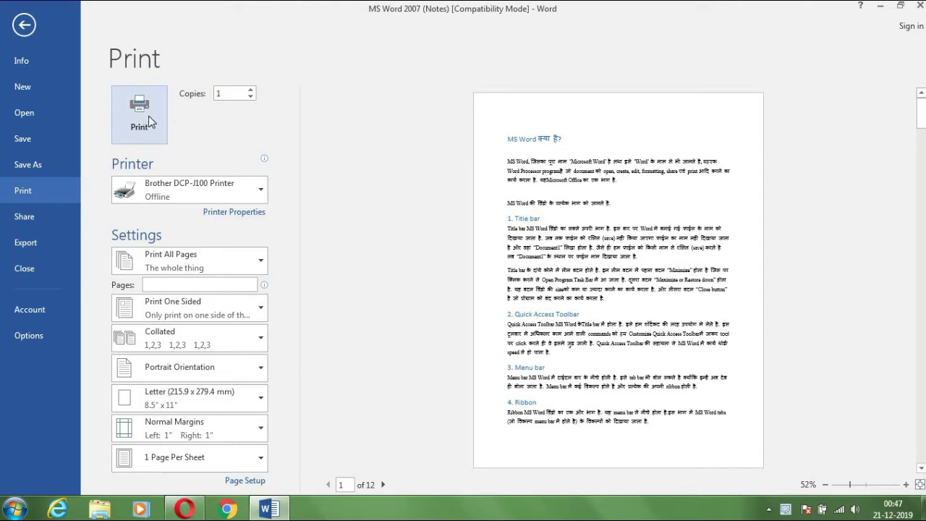
{"action": "mouse_move", "coordinate": [254, 158]}
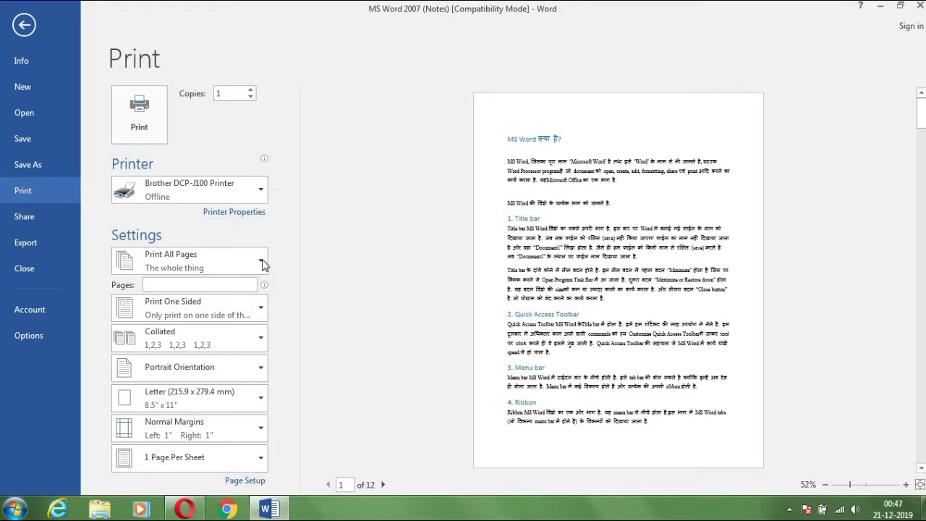
Step: Change the number of copies to 10, then set it back to 1
{"action": "left_click", "coordinate": [244, 94]}
{"action": "type", "text": "10"}
{"action": "left_click", "coordinate": [251, 96]}
{"action": "type", "text": "1"}
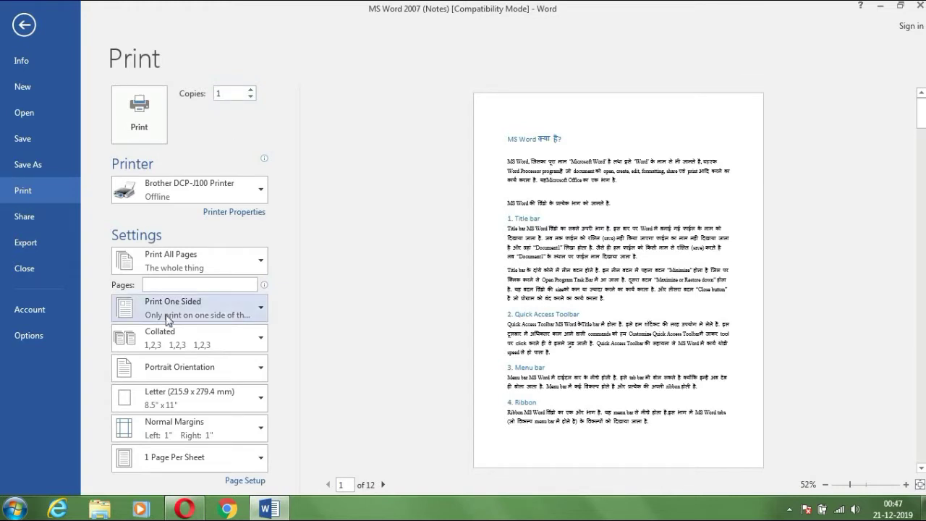
Step: Show the list of available printers
{"action": "mouse_move", "coordinate": [175, 187]}
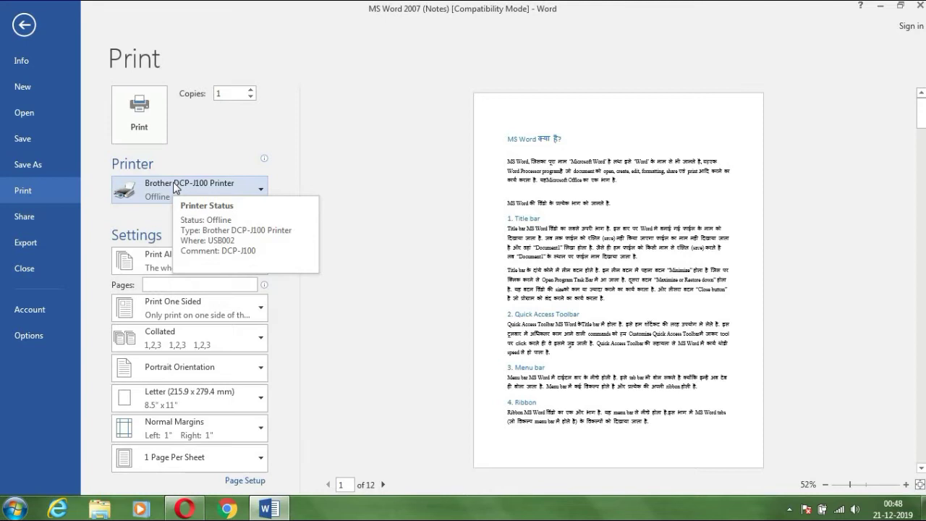
{"action": "left_click", "coordinate": [174, 187]}
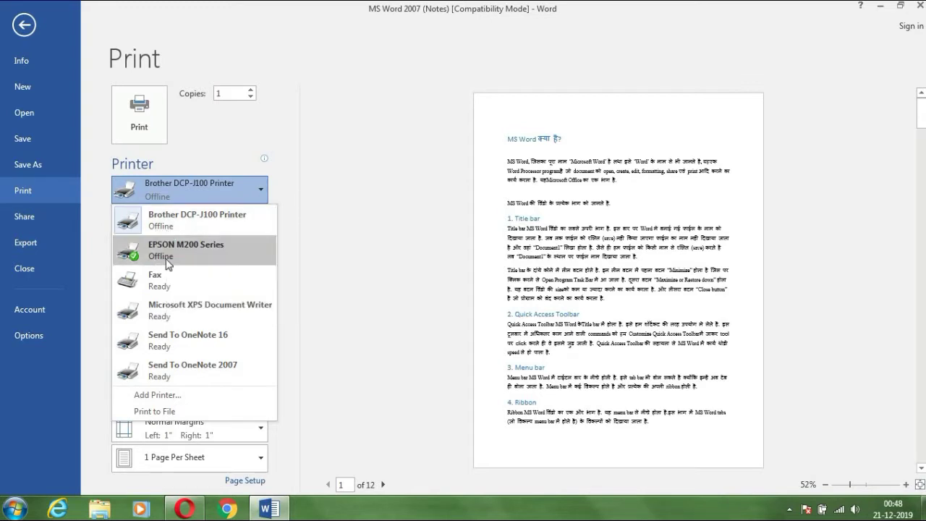
{"action": "mouse_move", "coordinate": [167, 264]}
Step: Select EPSON M200 Series as the printer and show the page-range choices
{"action": "left_click", "coordinate": [137, 259]}
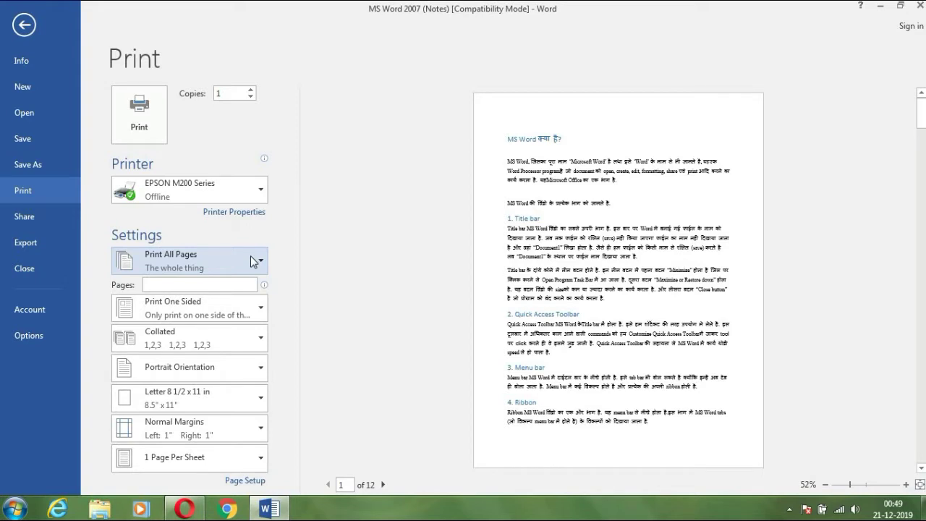
{"action": "left_click", "coordinate": [253, 262]}
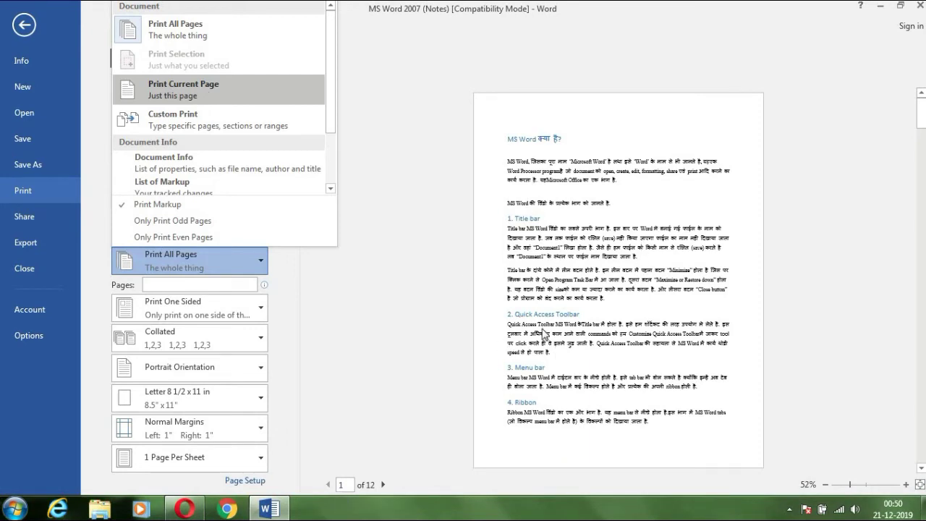
Step: Enter a custom page list of 1,4,6,9, then clear it to print all pages
{"action": "left_click", "coordinate": [180, 120]}
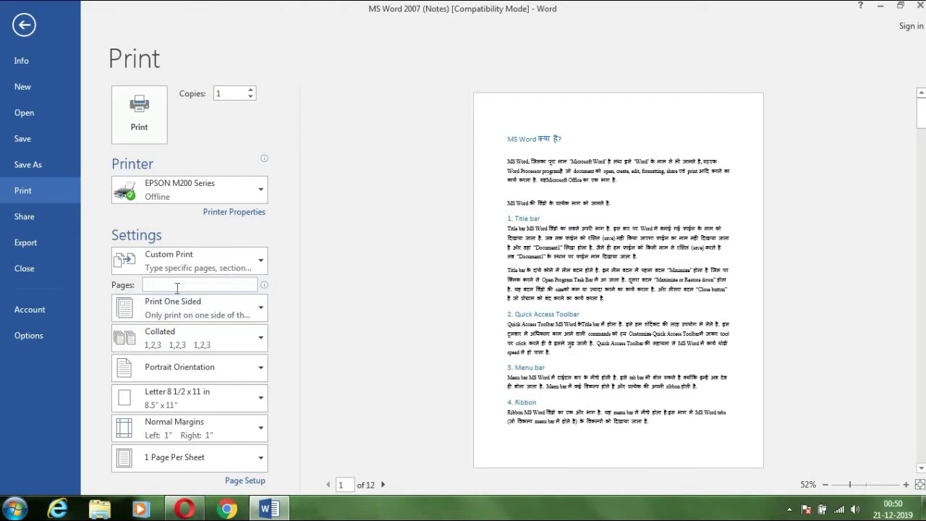
{"action": "mouse_move", "coordinate": [196, 287]}
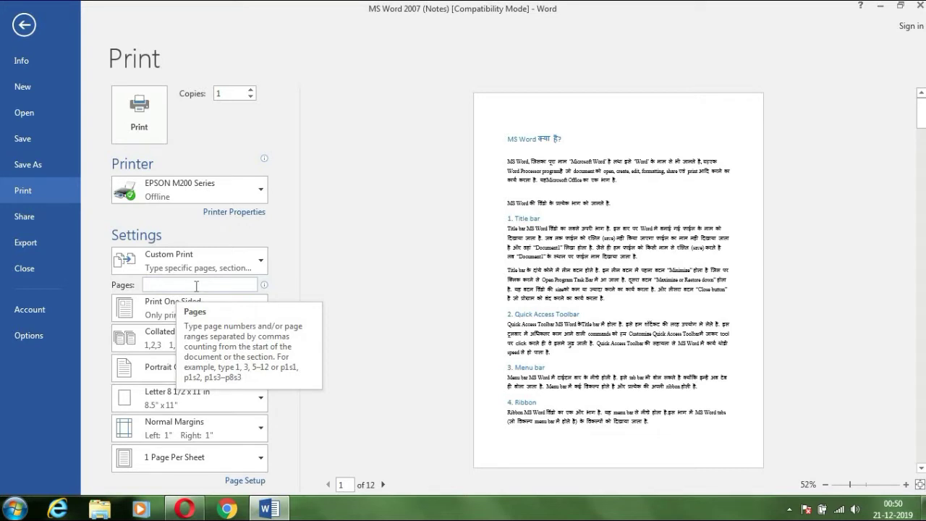
{"action": "type", "text": "1"}
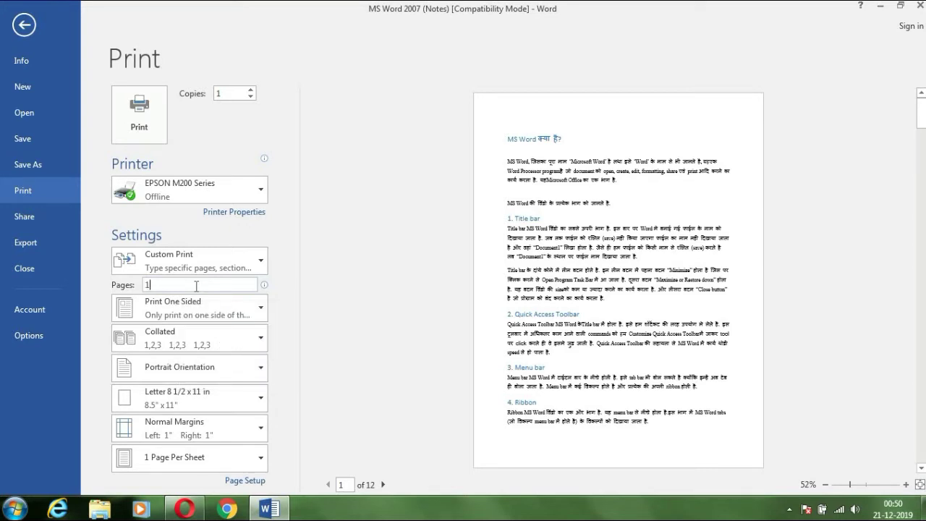
{"action": "type", "text": ",4"}
{"action": "type", "text": ",6"}
{"action": "type", "text": ",9"}
{"action": "key", "text": "BackSpace"}
{"action": "key", "text": "BackSpace"}
{"action": "key", "text": "BackSpace"}
{"action": "key", "text": "BackSpace"}
{"action": "key", "text": "BackSpace"}
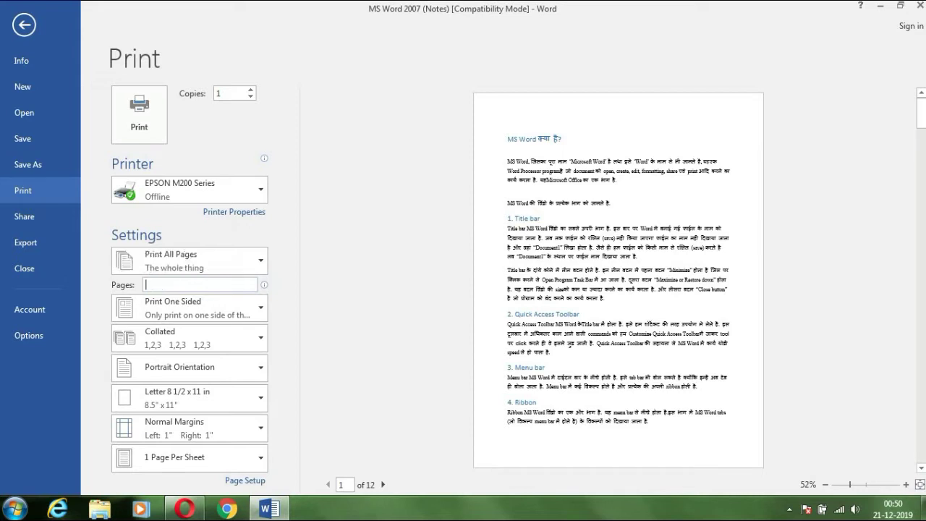
{"action": "left_click", "coordinate": [217, 260]}
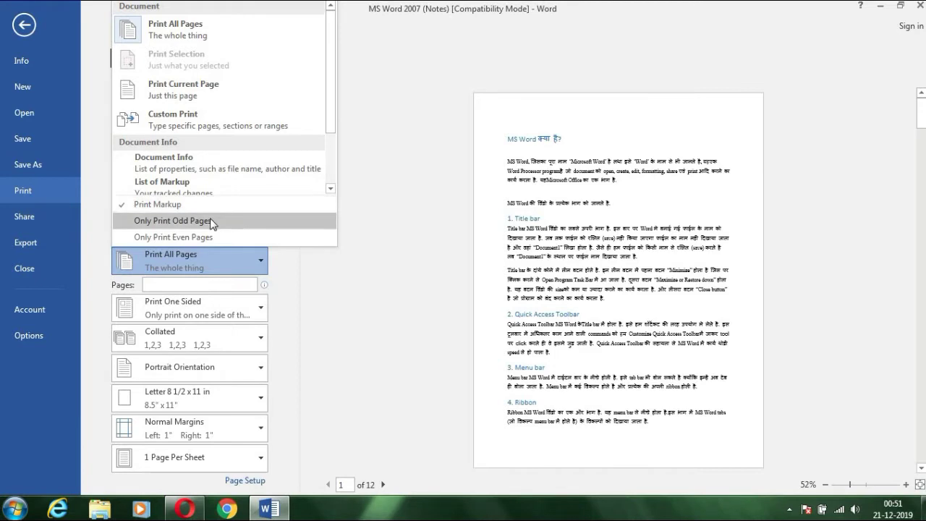
{"action": "left_click", "coordinate": [217, 220]}
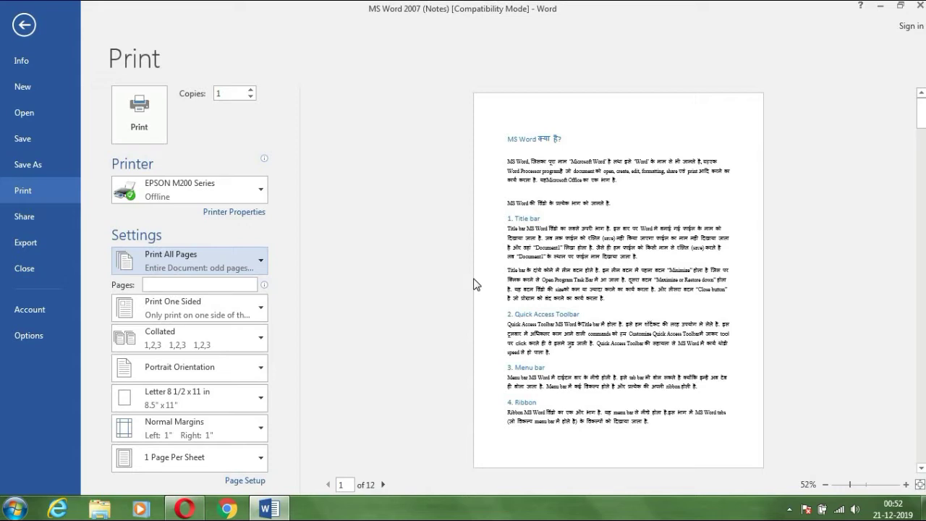
{"action": "left_click", "coordinate": [222, 265]}
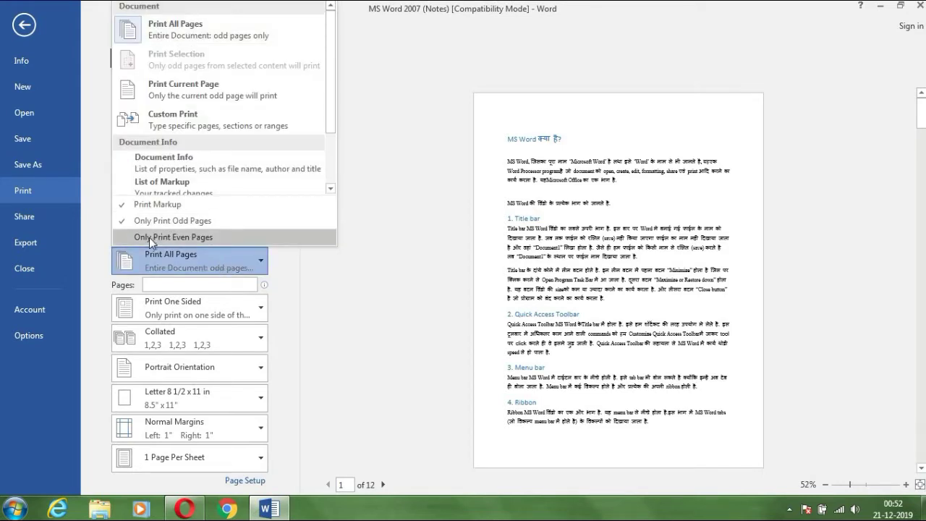
{"action": "left_click", "coordinate": [149, 238]}
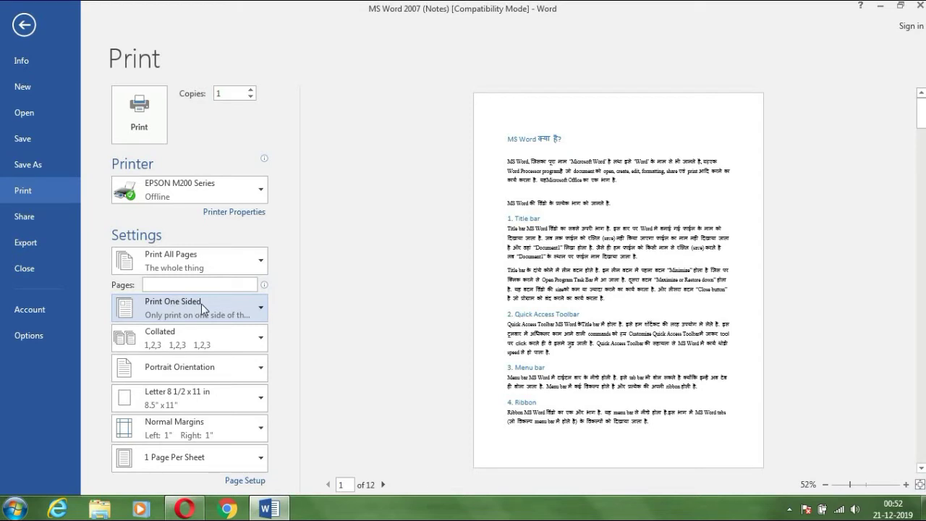
{"action": "left_click", "coordinate": [201, 304]}
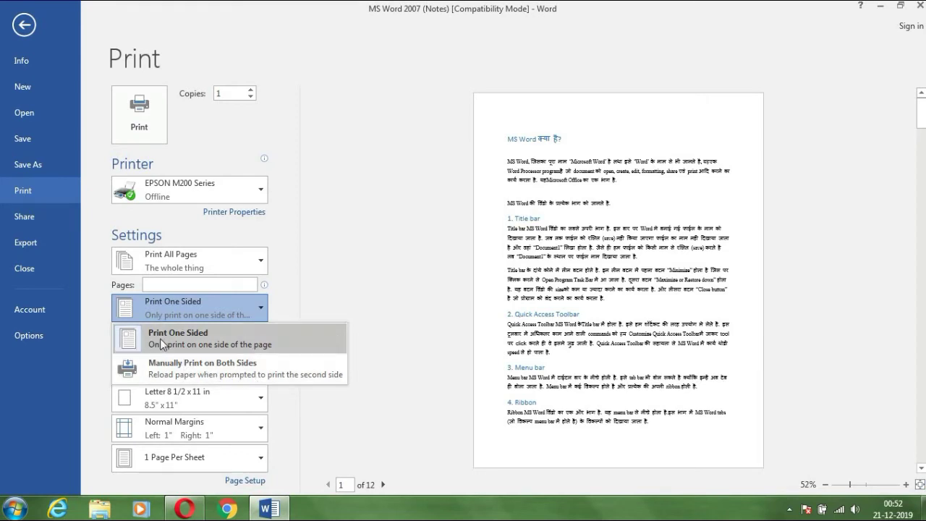
{"action": "left_click", "coordinate": [327, 307]}
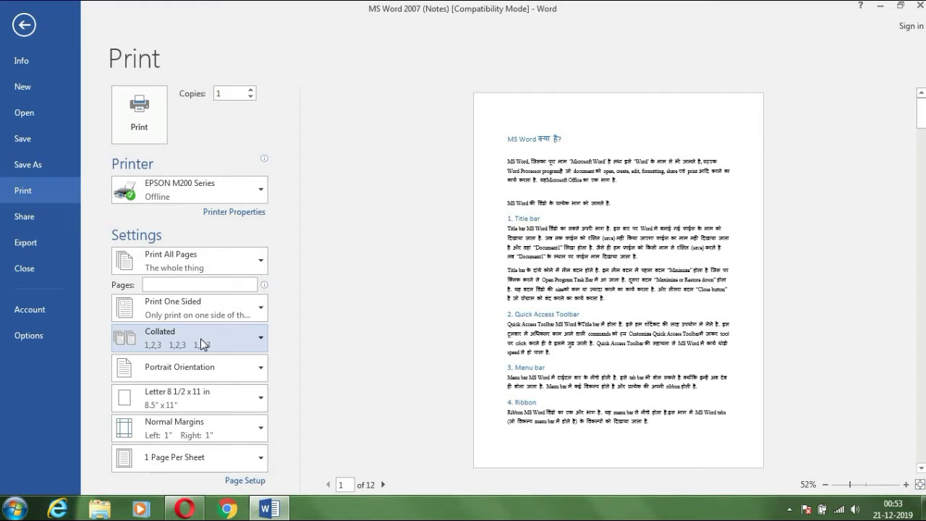
Step: Raise the copies to 4 and keep them Collated
{"action": "left_click", "coordinate": [249, 90]}
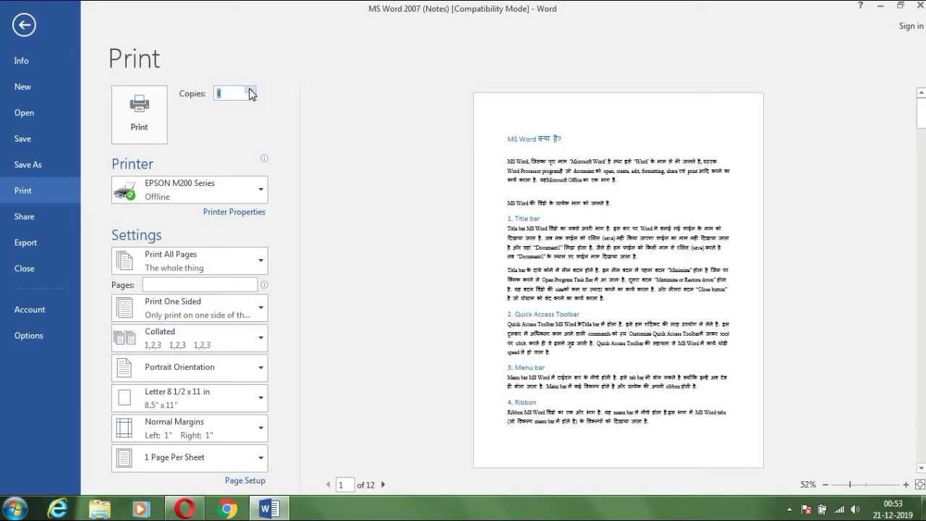
{"action": "left_click", "coordinate": [250, 90]}
{"action": "left_click", "coordinate": [250, 90]}
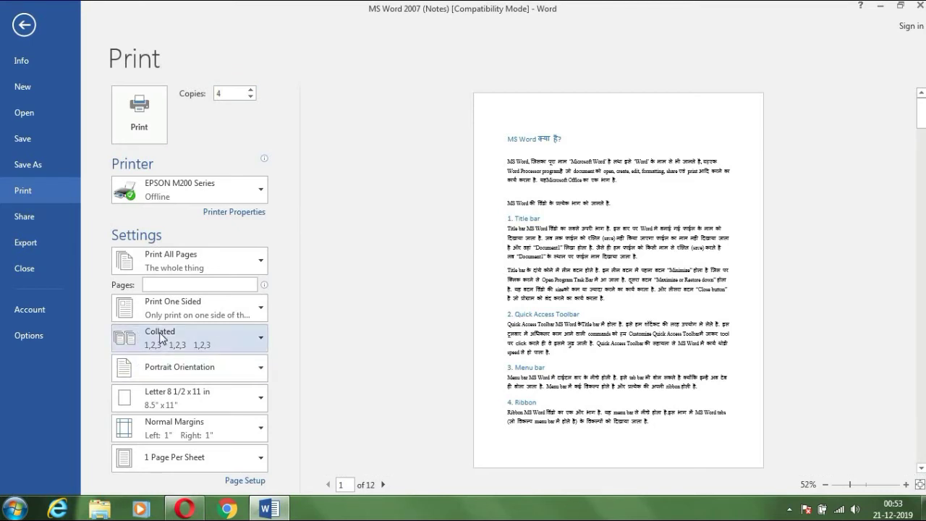
{"action": "left_click", "coordinate": [243, 342]}
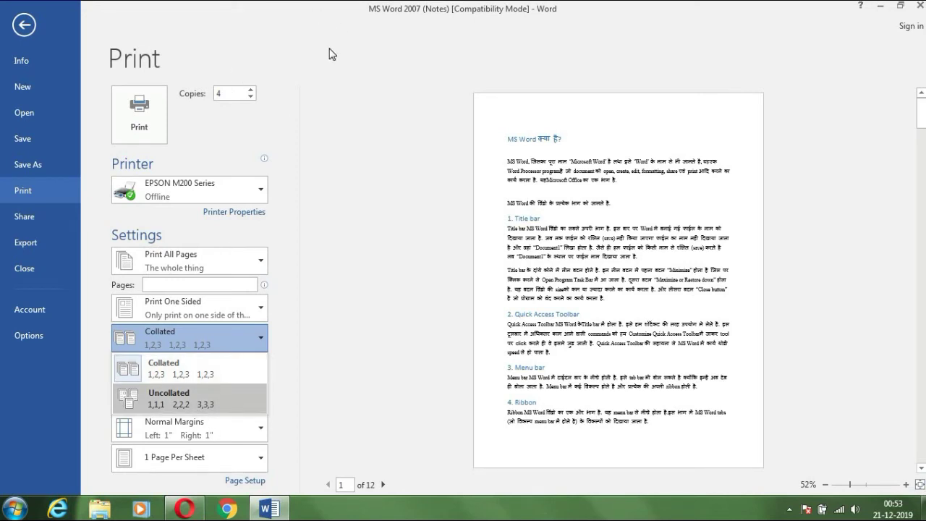
{"action": "left_click", "coordinate": [204, 345]}
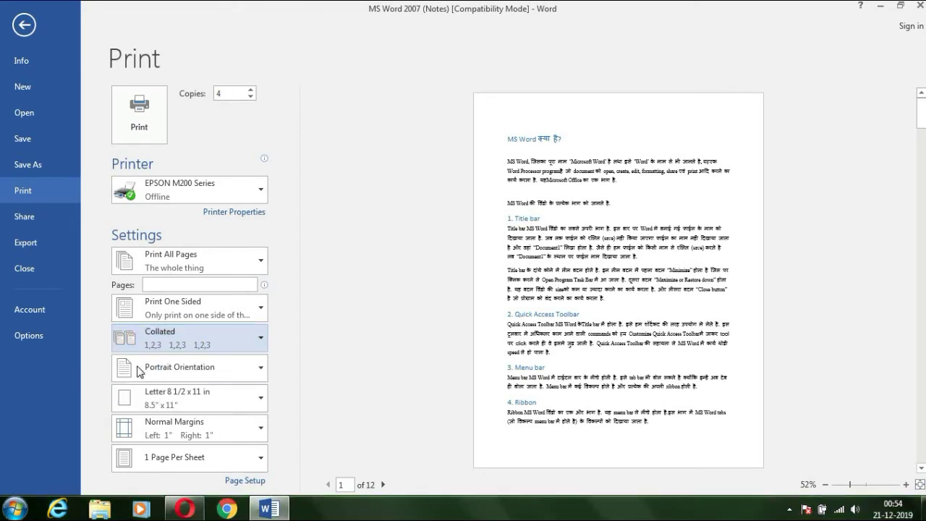
{"action": "left_click", "coordinate": [203, 368]}
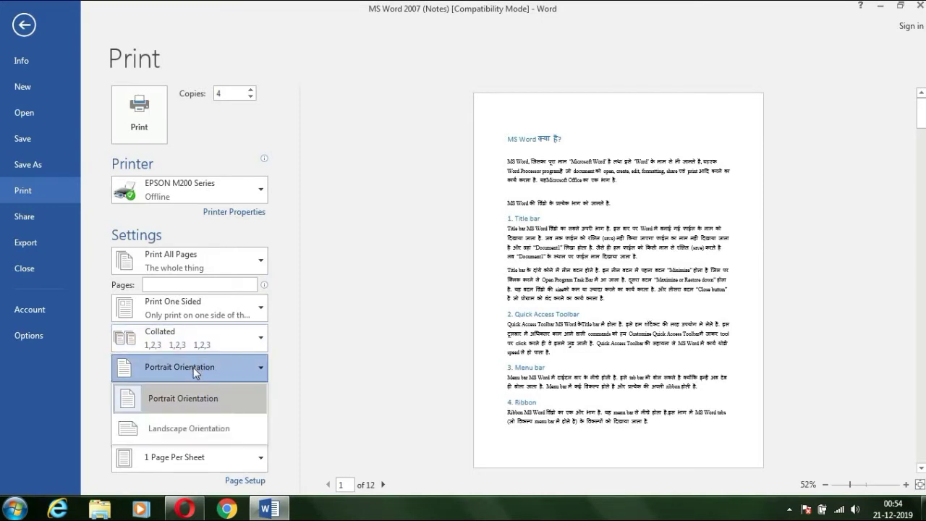
Step: Preview the pages in Landscape, then return them to Portrait orientation
{"action": "left_click", "coordinate": [194, 428]}
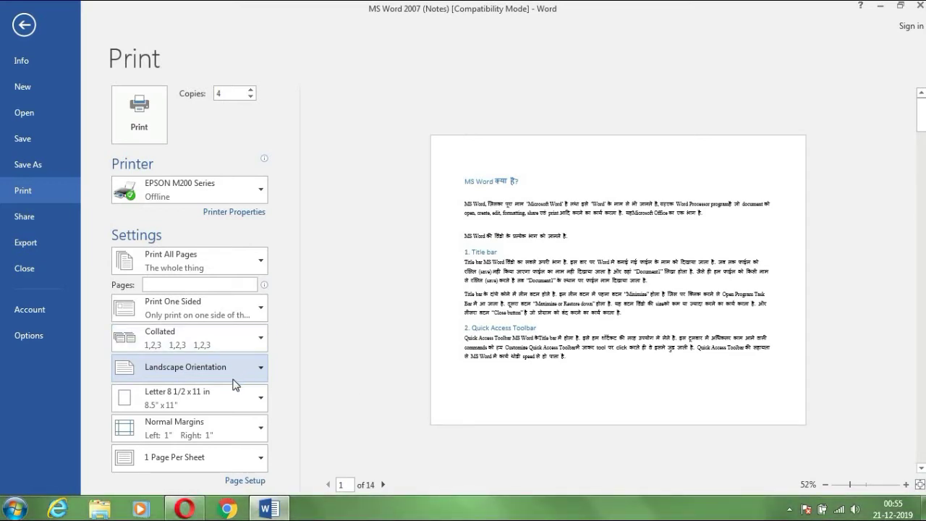
{"action": "left_click", "coordinate": [233, 382]}
{"action": "left_click", "coordinate": [215, 403]}
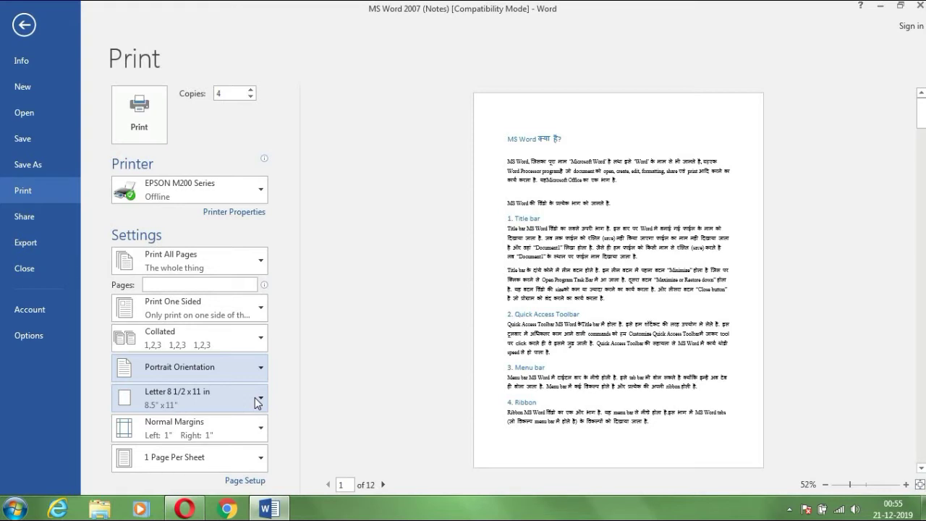
Step: Switch the print paper size from Letter to A4 210 x 297 mm
{"action": "left_click", "coordinate": [257, 402]}
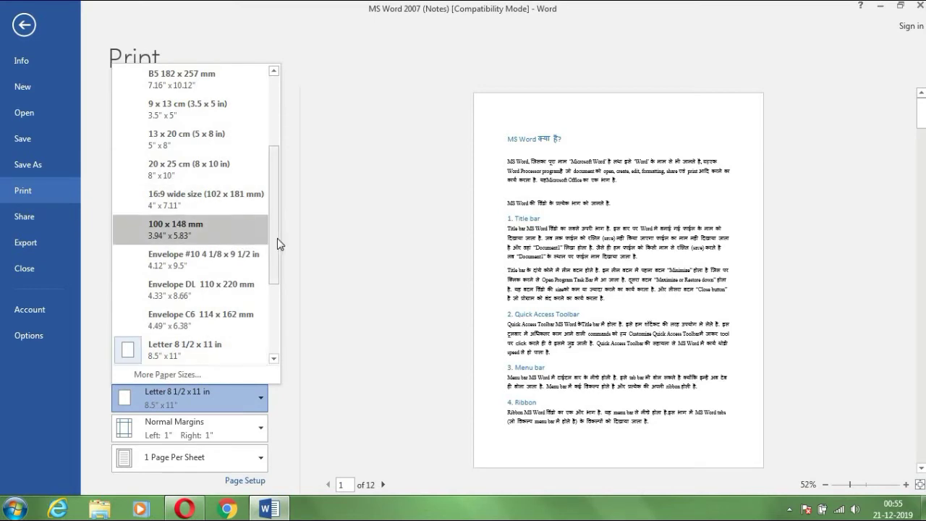
{"action": "left_click_drag", "start_coordinate": [277, 232], "coordinate": [273, 142]}
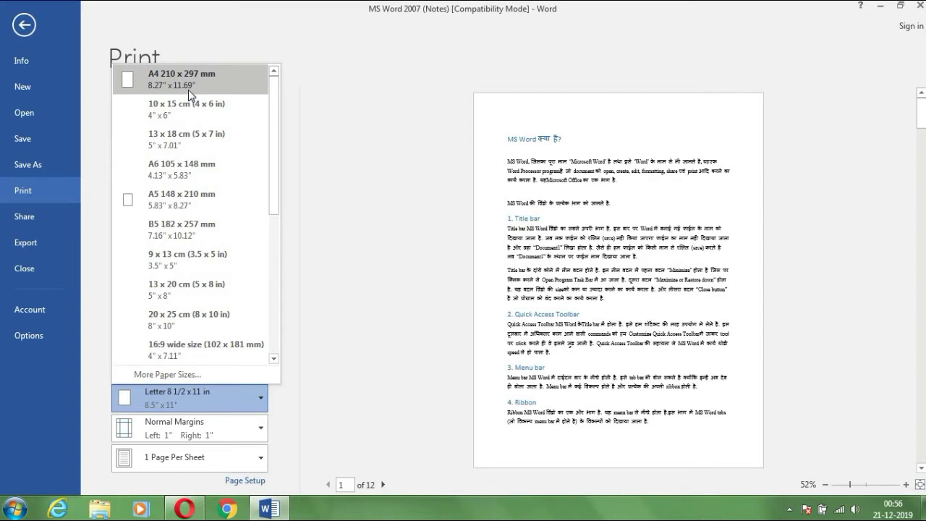
{"action": "left_click", "coordinate": [188, 89]}
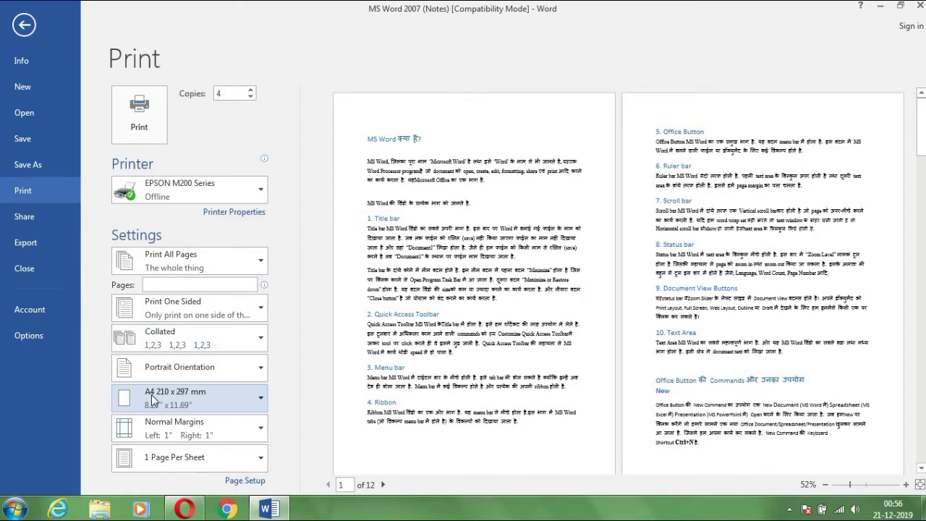
{"action": "left_click", "coordinate": [238, 392]}
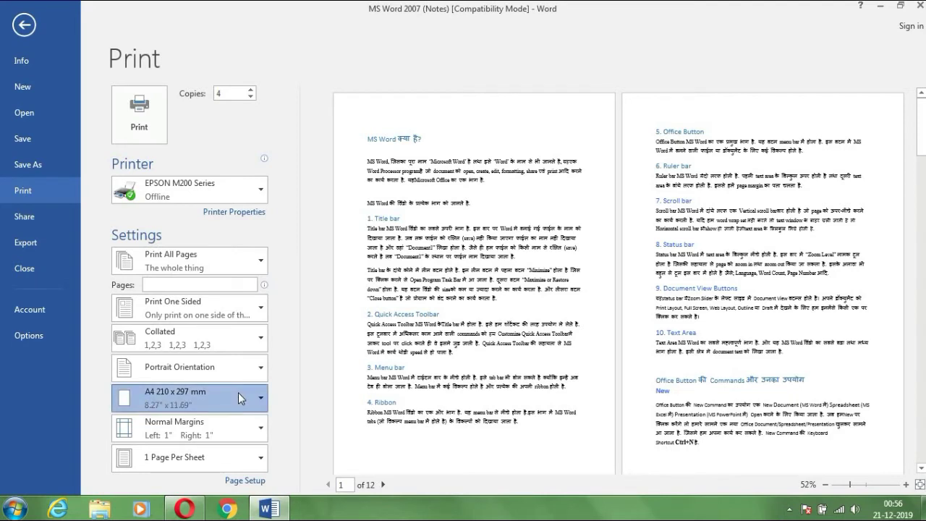
{"action": "key", "text": "Down"}
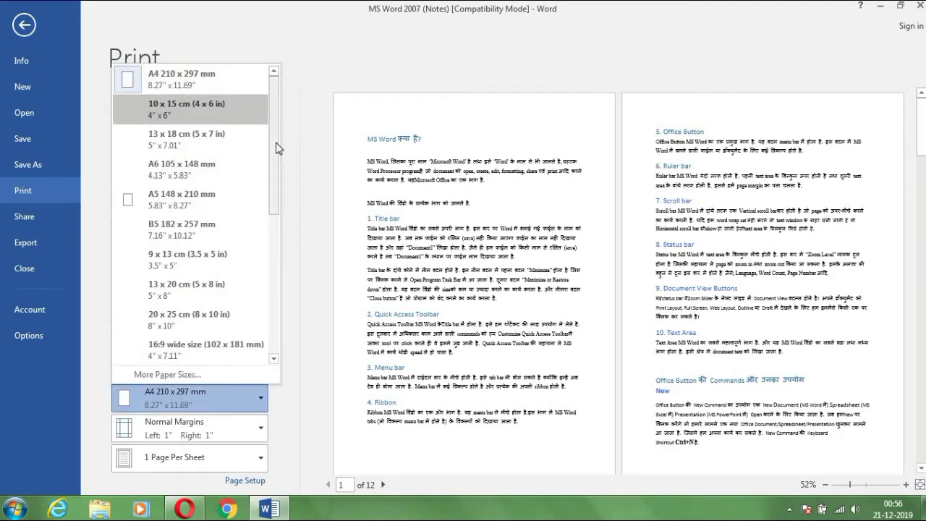
{"action": "left_click_drag", "start_coordinate": [277, 151], "coordinate": [278, 239]}
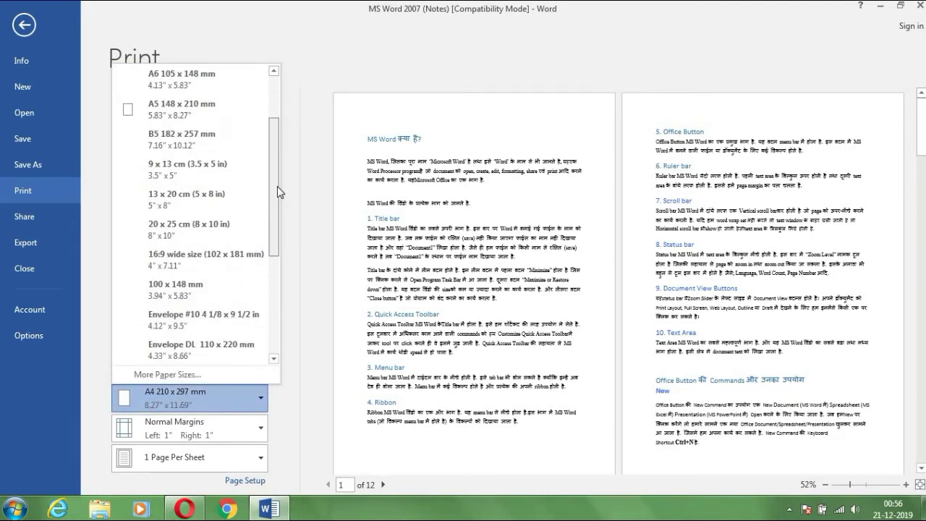
{"action": "scroll", "coordinate": [278, 239], "scroll_direction": "down", "scroll_amount": 1}
{"action": "scroll", "coordinate": [279, 249], "scroll_direction": "down", "scroll_amount": 1}
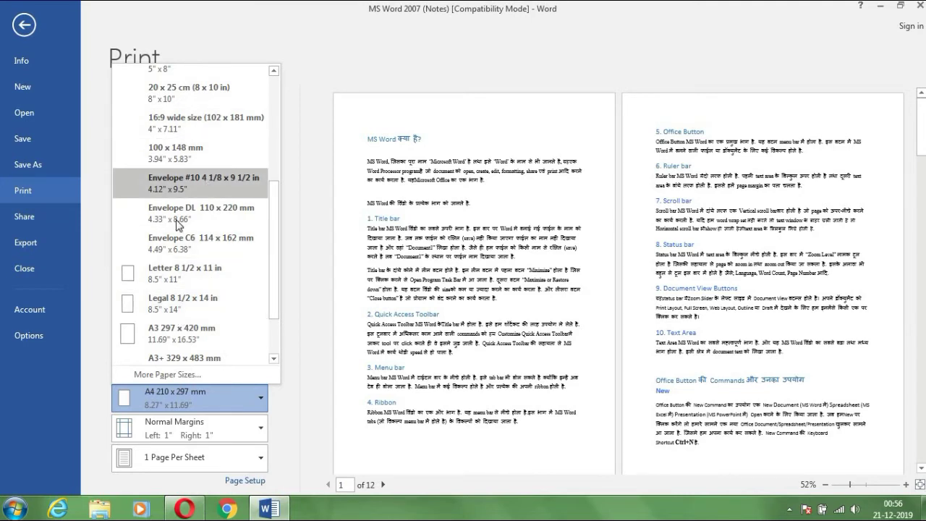
{"action": "left_click", "coordinate": [294, 259]}
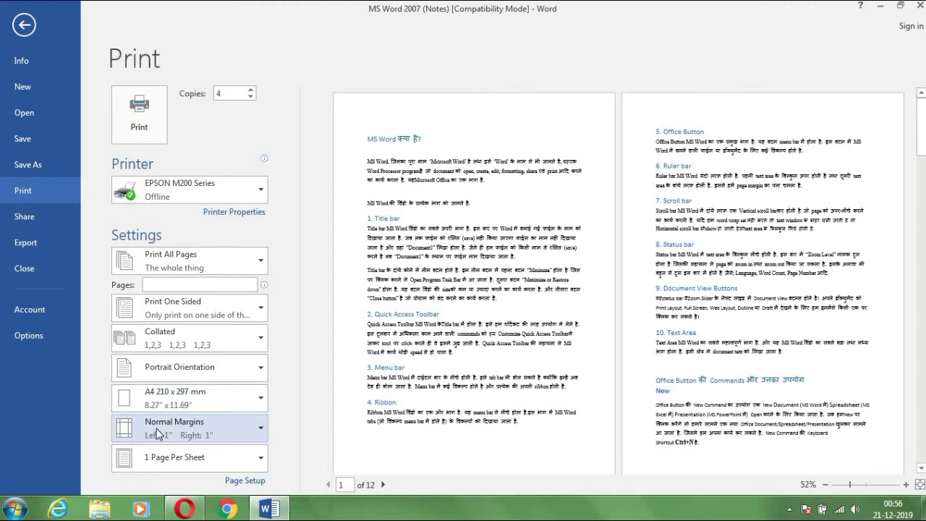
Step: Apply Narrow 0.5" margins, shrinking the A4 preview to 10 pages
{"action": "left_click", "coordinate": [221, 434]}
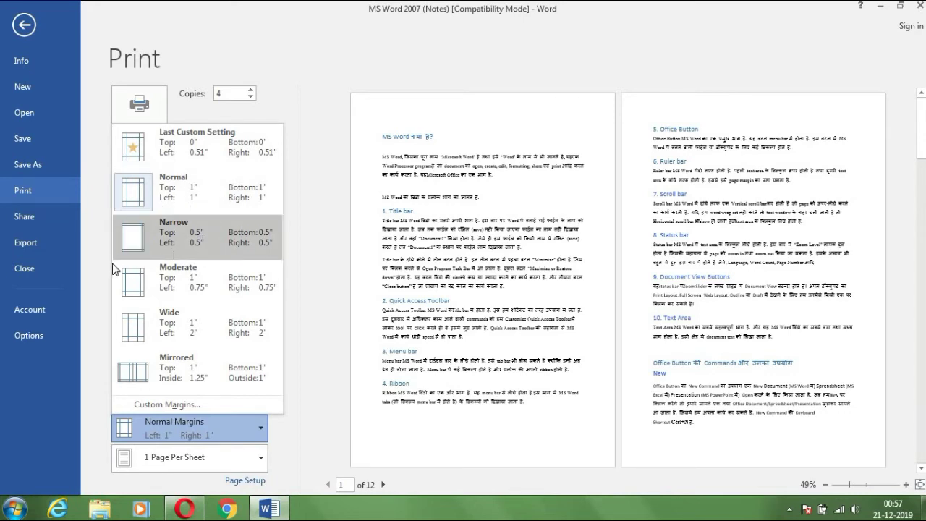
{"action": "left_click", "coordinate": [214, 239]}
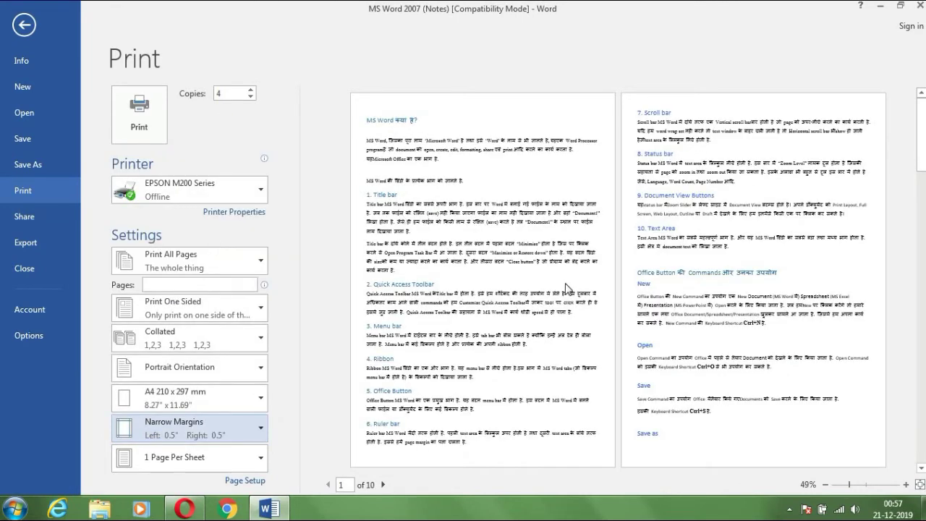
{"action": "left_click", "coordinate": [226, 428]}
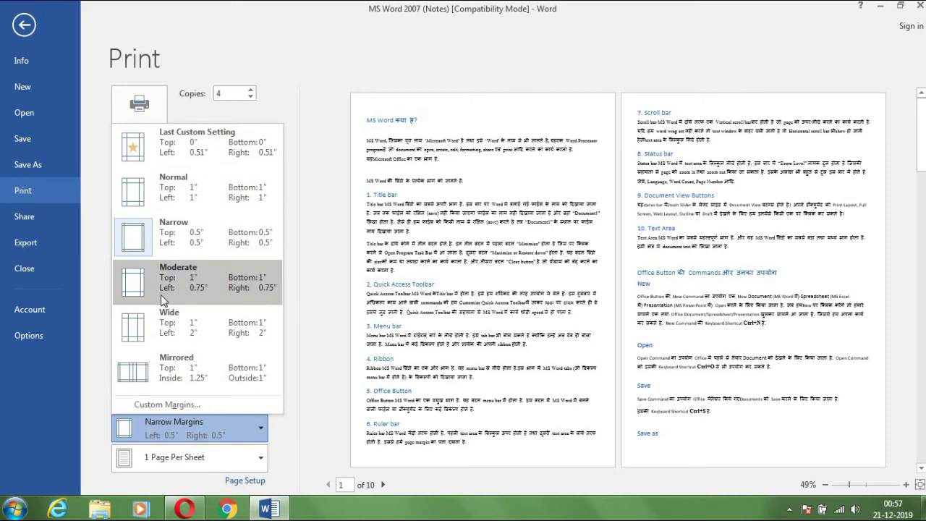
Step: Try Moderate margins, then apply Wide margins with 2" left and right
{"action": "left_click", "coordinate": [200, 295]}
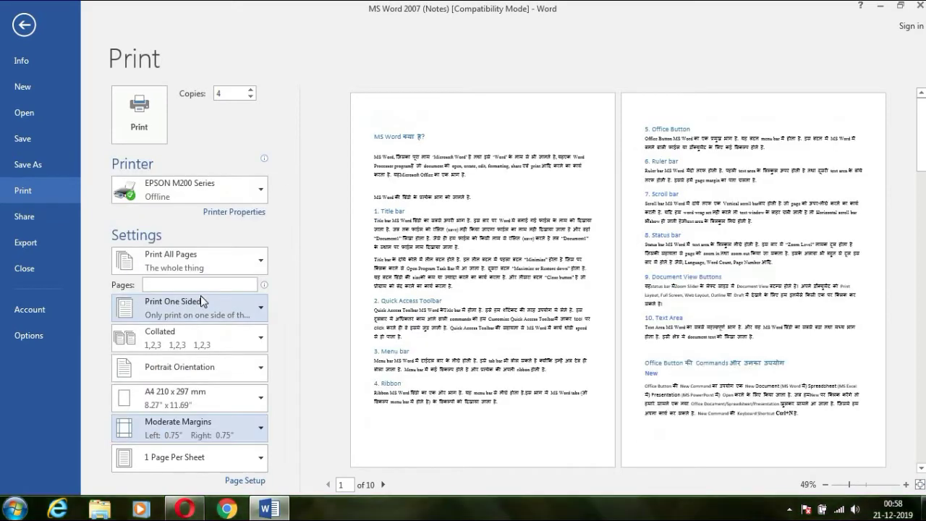
{"action": "left_click", "coordinate": [240, 443]}
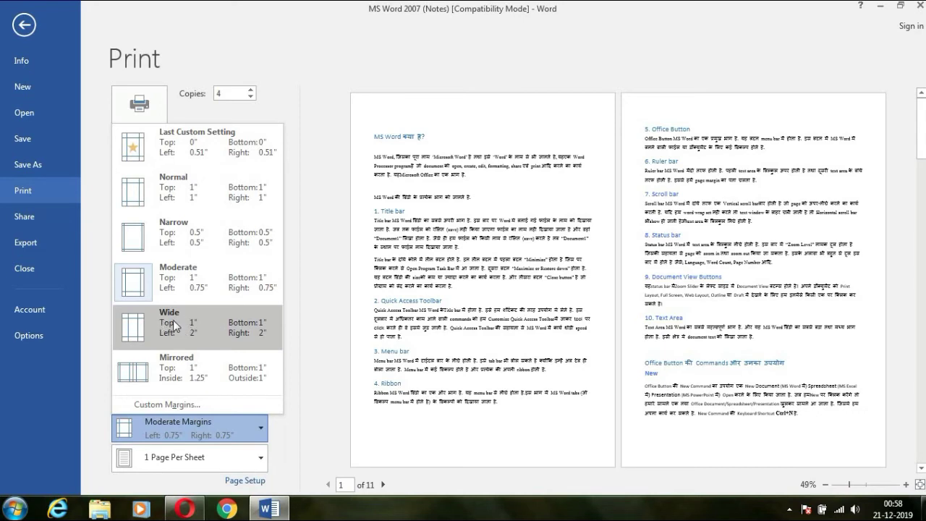
{"action": "left_click", "coordinate": [238, 335]}
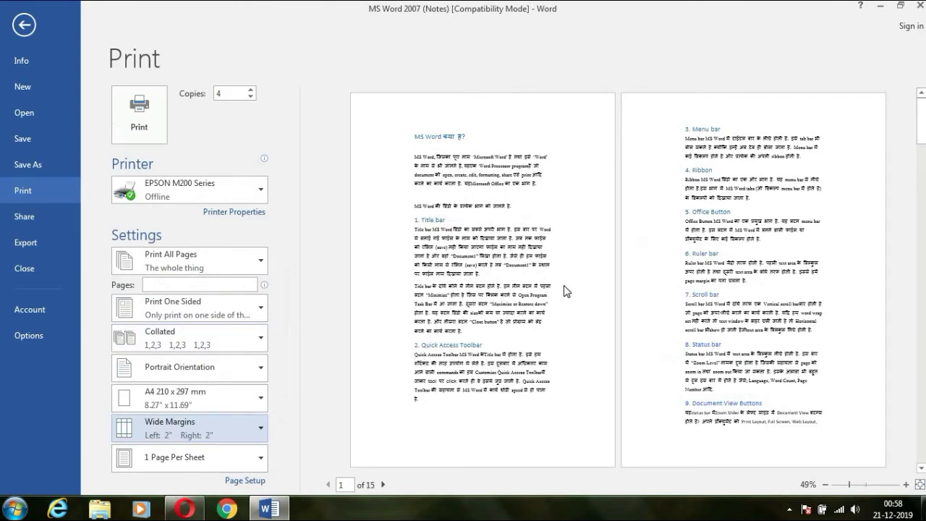
{"action": "left_click", "coordinate": [199, 428]}
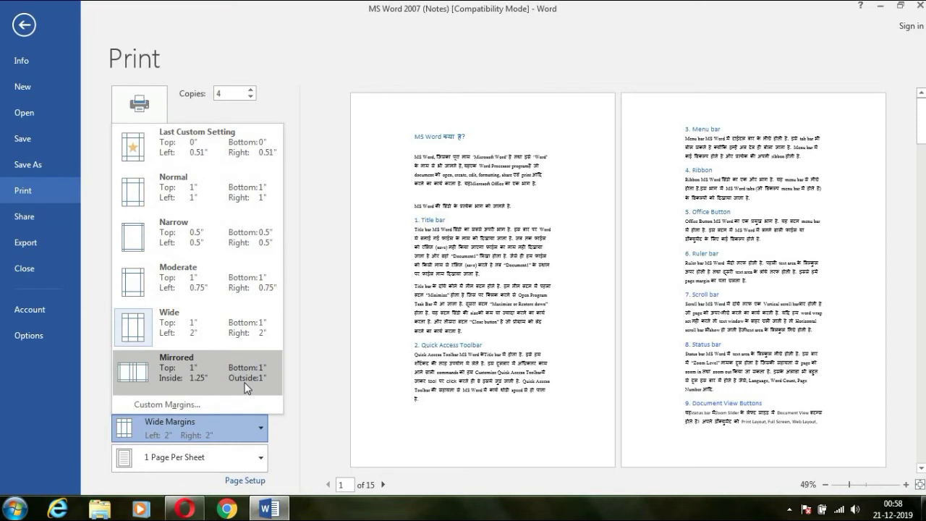
Step: Apply Mirrored margins, then open Page Setup via Custom Margins
{"action": "left_click", "coordinate": [194, 378]}
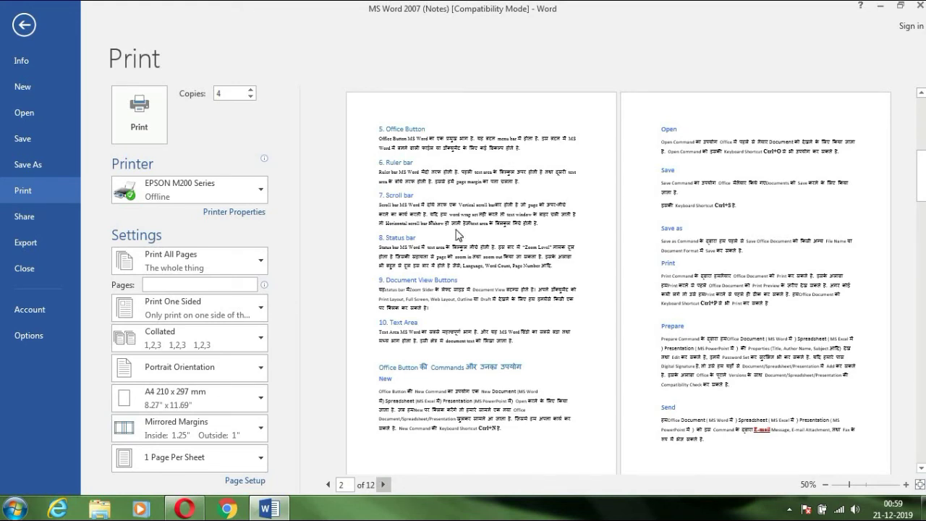
{"action": "left_click", "coordinate": [606, 302]}
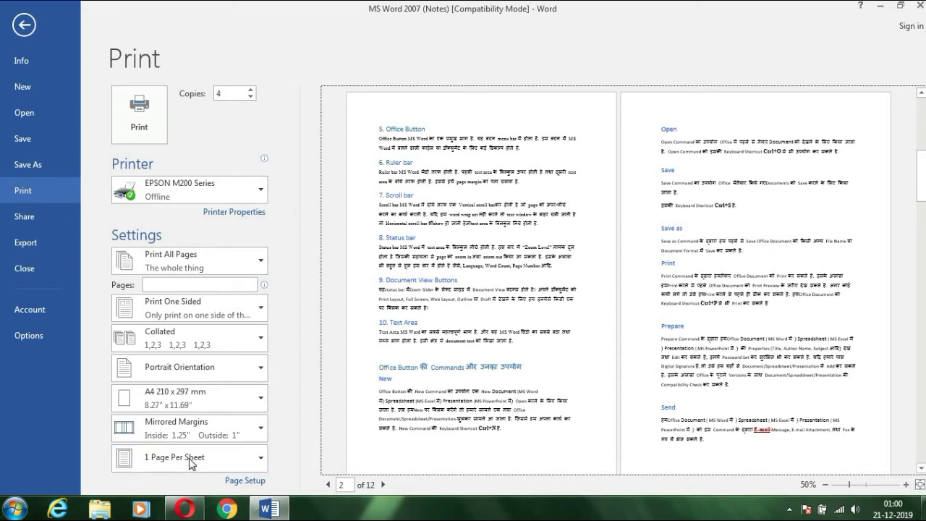
{"action": "left_click", "coordinate": [214, 443]}
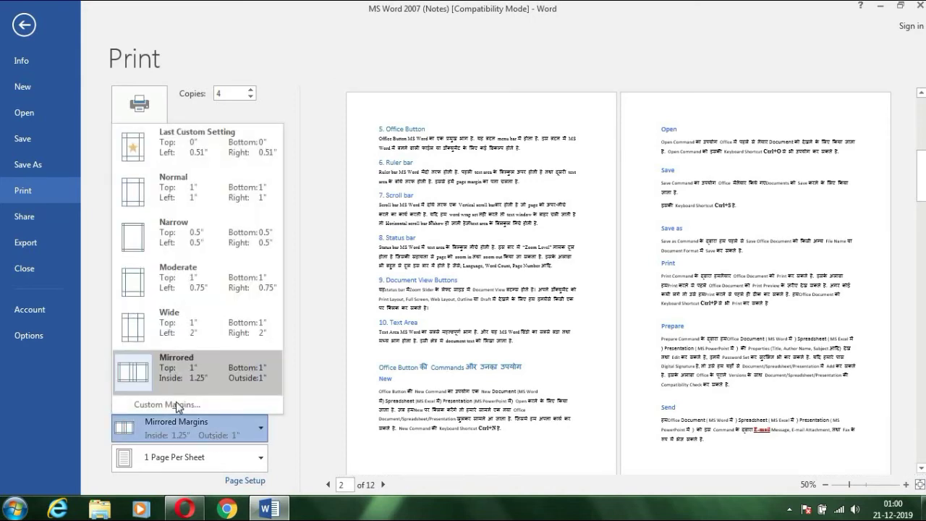
{"action": "left_click", "coordinate": [177, 406]}
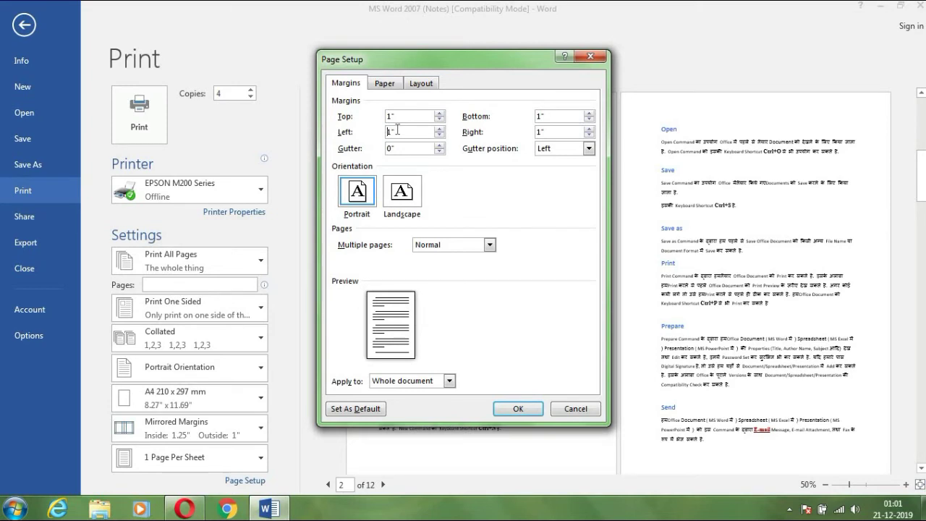
Step: Keep the left margin at 1" and try gutter widths, settling at 0.5"
{"action": "left_click", "coordinate": [439, 129]}
{"action": "left_click", "coordinate": [439, 135]}
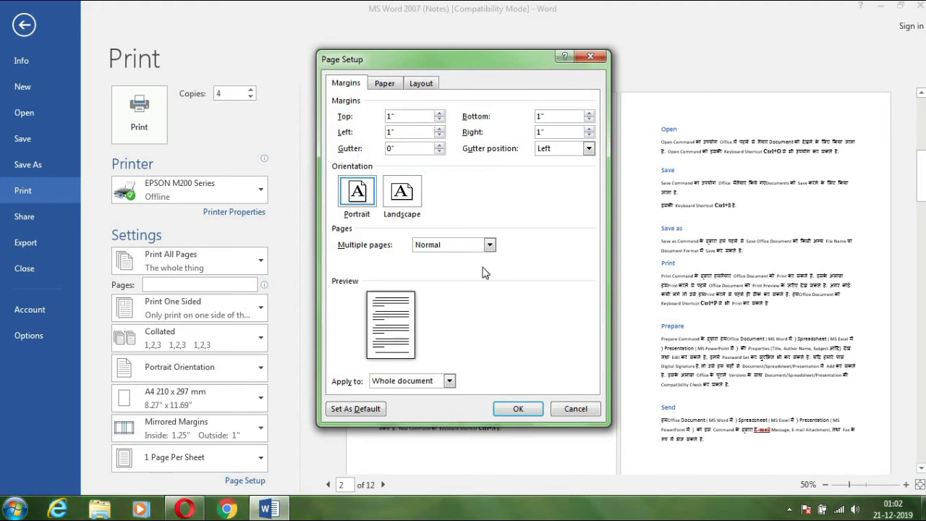
{"action": "triple_click", "coordinate": [438, 146]}
{"action": "double_click", "coordinate": [439, 145]}
{"action": "left_click", "coordinate": [438, 144]}
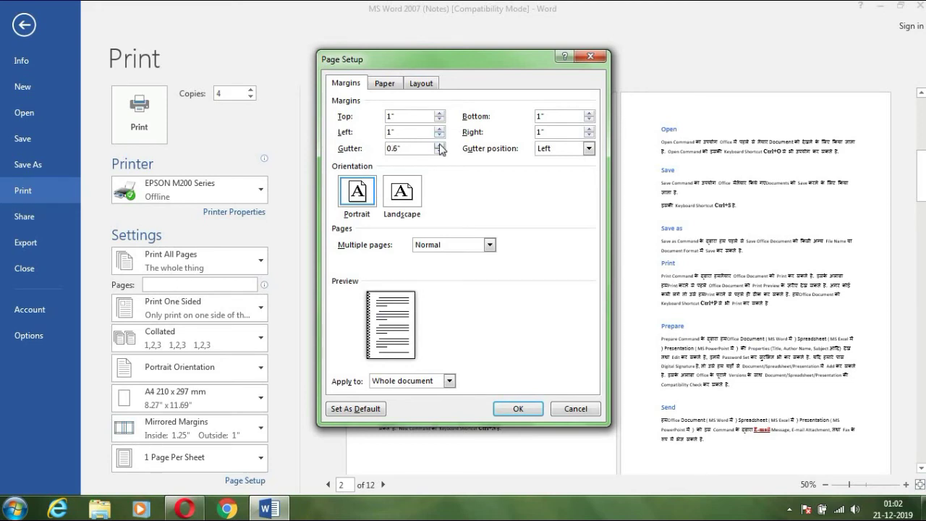
{"action": "left_click", "coordinate": [438, 145]}
{"action": "left_click", "coordinate": [439, 151]}
{"action": "left_click", "coordinate": [439, 151]}
Step: Try a Top gutter, then set it Left at 0" and keep portrait orientation
{"action": "left_click", "coordinate": [589, 148]}
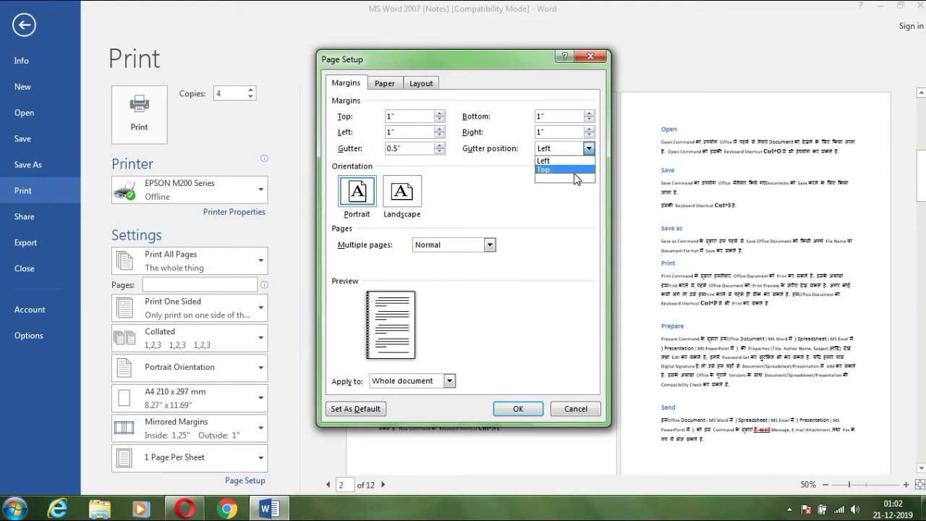
{"action": "left_click", "coordinate": [574, 170]}
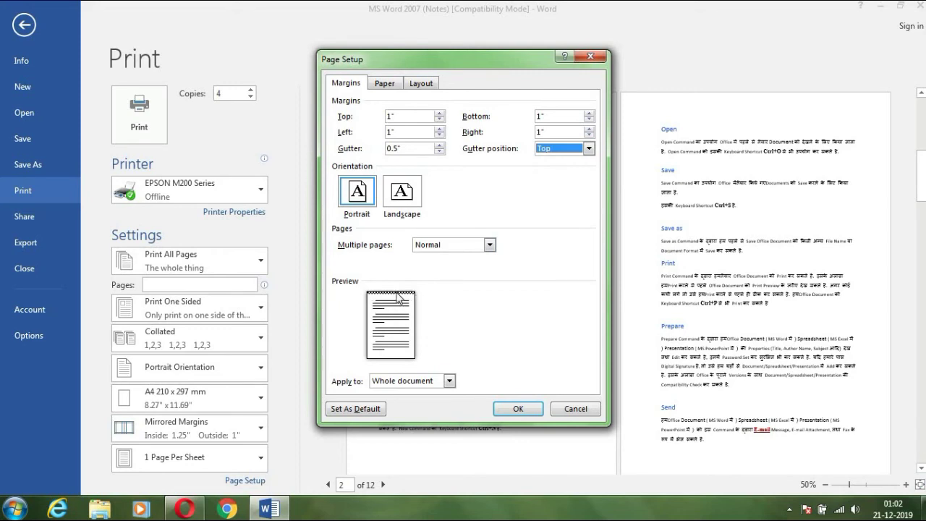
{"action": "left_click", "coordinate": [590, 148]}
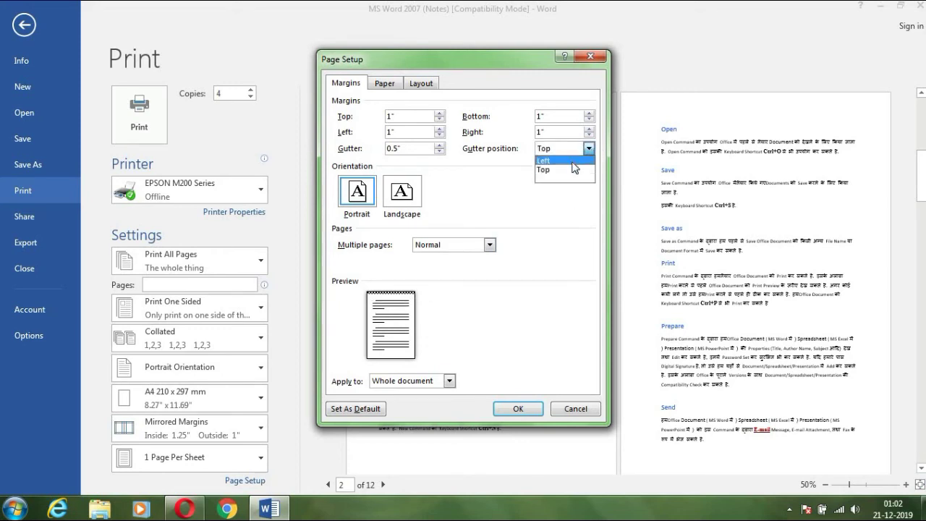
{"action": "left_click", "coordinate": [571, 161]}
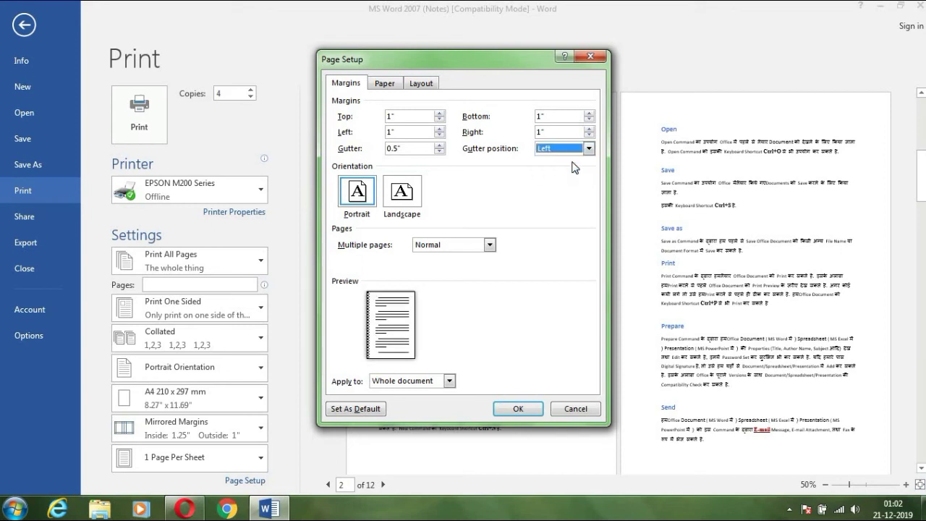
{"action": "left_click", "coordinate": [439, 152]}
{"action": "double_click", "coordinate": [439, 151]}
{"action": "left_click", "coordinate": [439, 151]}
{"action": "left_click", "coordinate": [439, 151]}
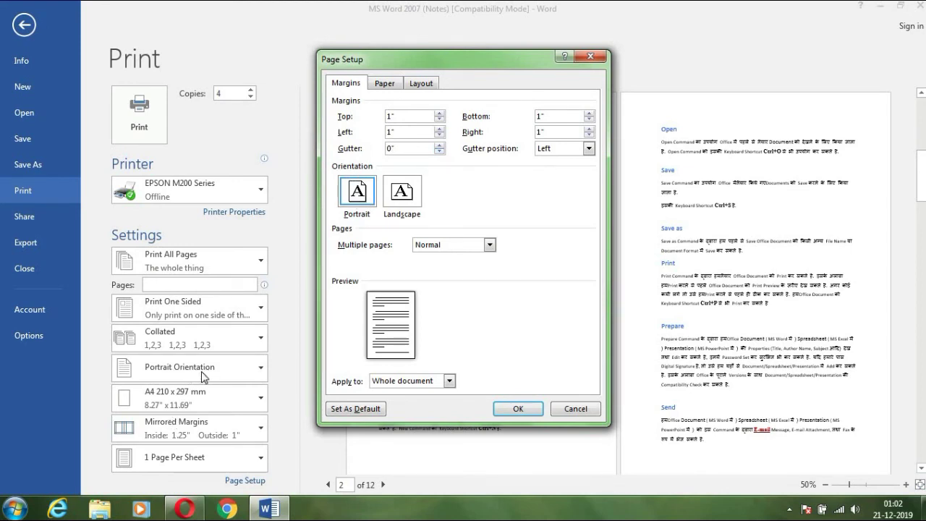
{"action": "left_click", "coordinate": [409, 196]}
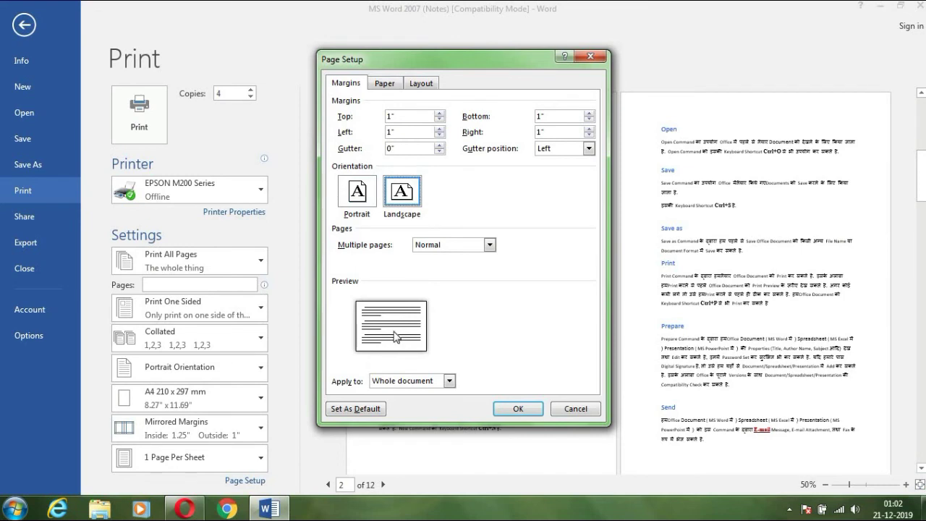
{"action": "left_click", "coordinate": [357, 192]}
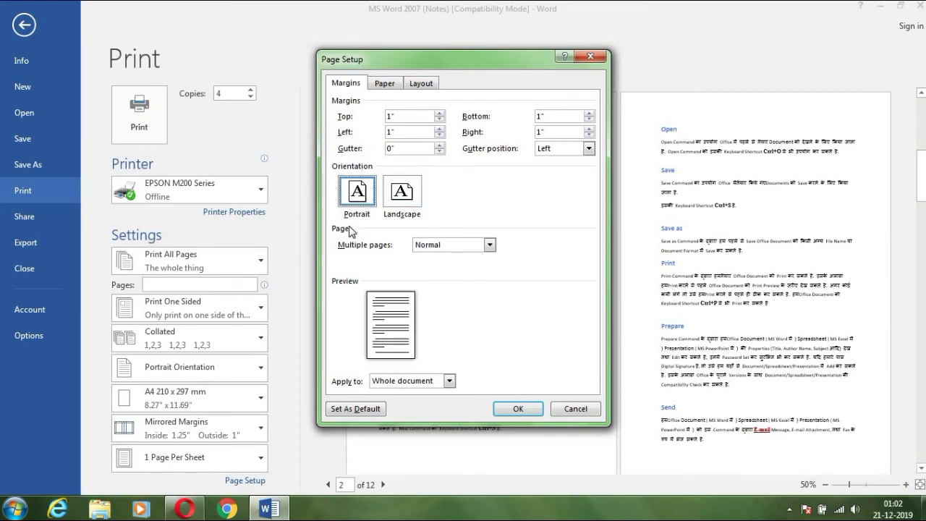
Step: Try Mirror margins and 2 pages per sheet, then set Multiple pages to Book fold
{"action": "left_click", "coordinate": [491, 247]}
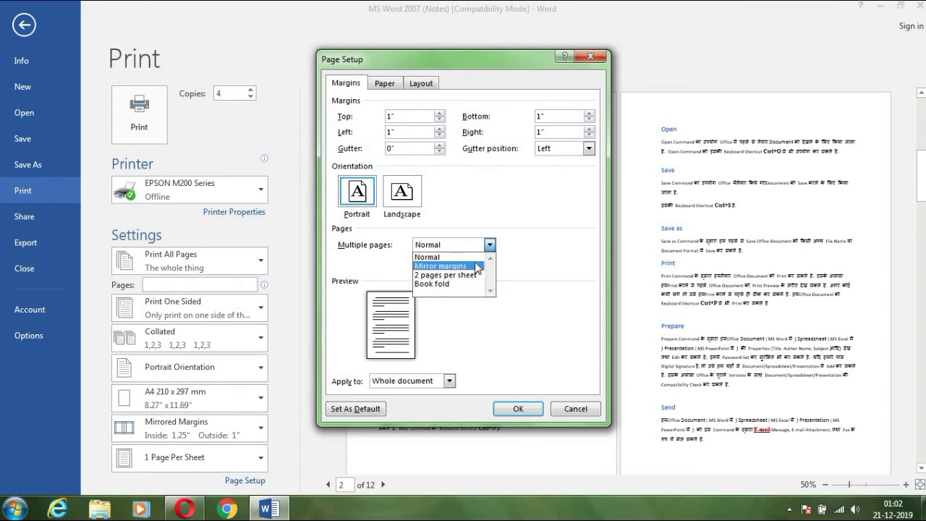
{"action": "left_click", "coordinate": [477, 265]}
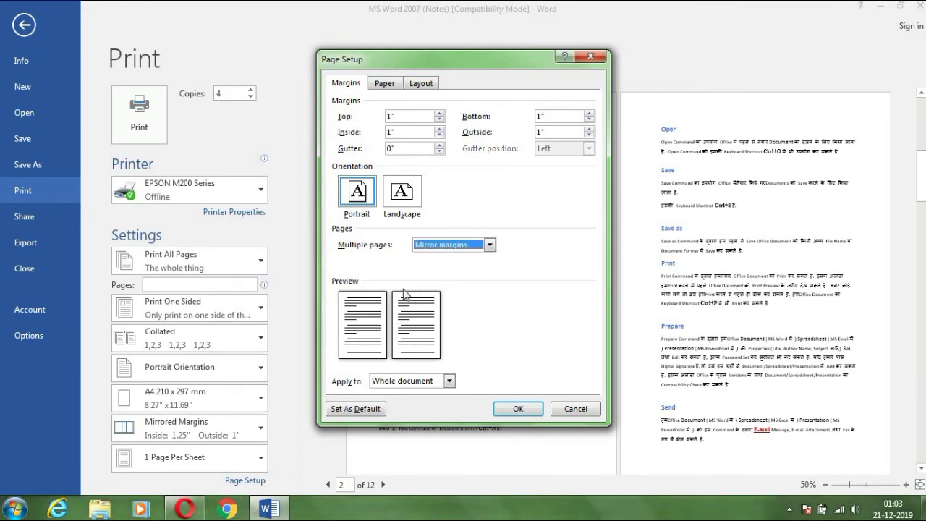
{"action": "left_click", "coordinate": [489, 245]}
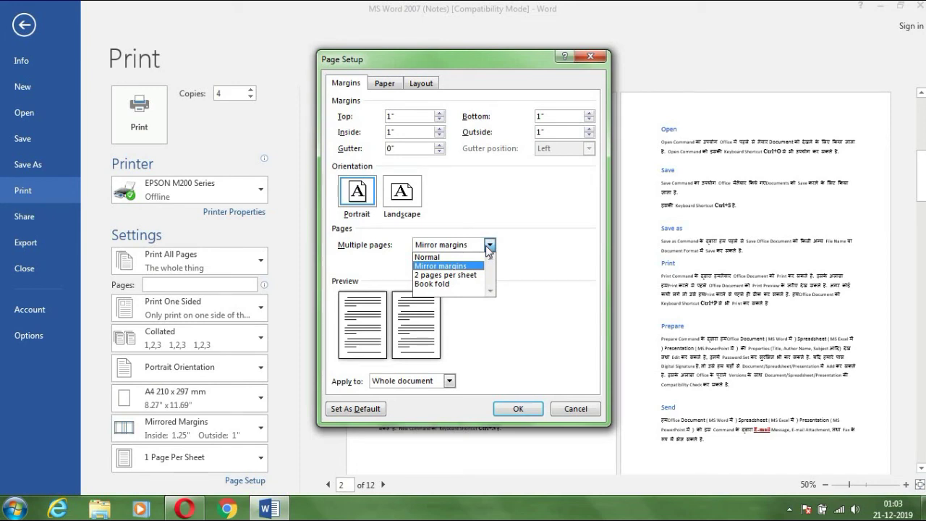
{"action": "left_click", "coordinate": [452, 277]}
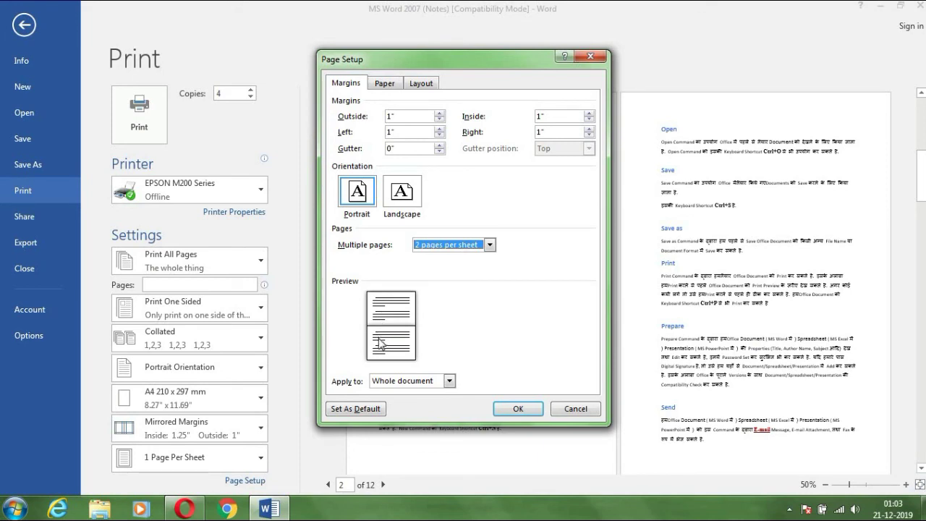
{"action": "left_click", "coordinate": [491, 250]}
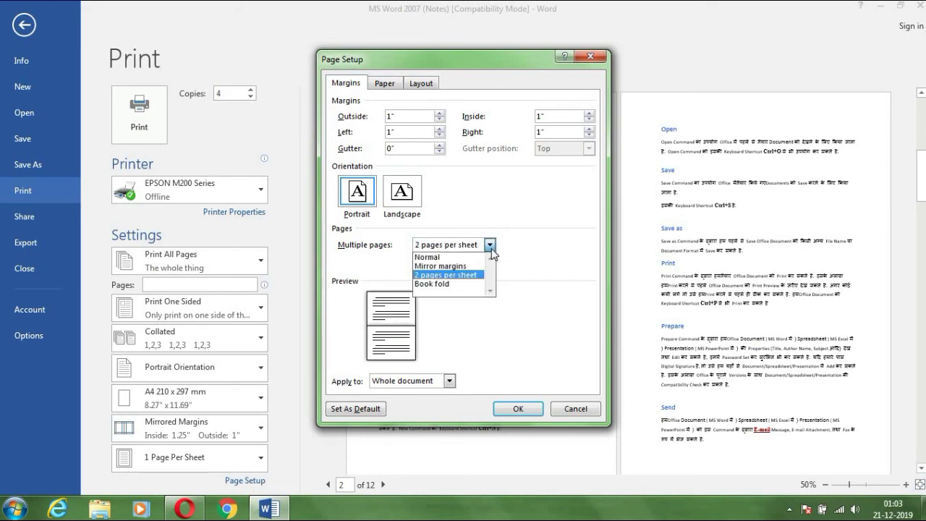
{"action": "left_click", "coordinate": [458, 284]}
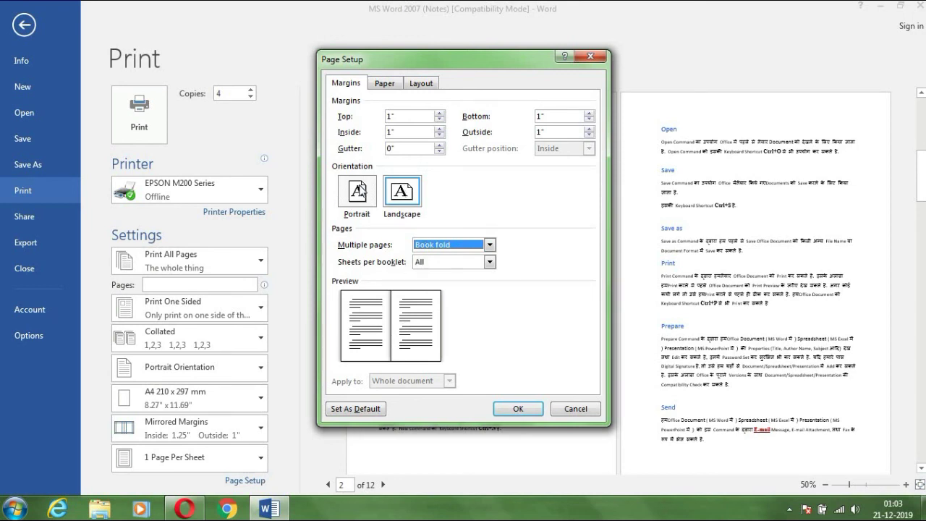
Step: Switch Multiple pages back to Normal and save this page setup as Word's default
{"action": "left_click", "coordinate": [490, 263]}
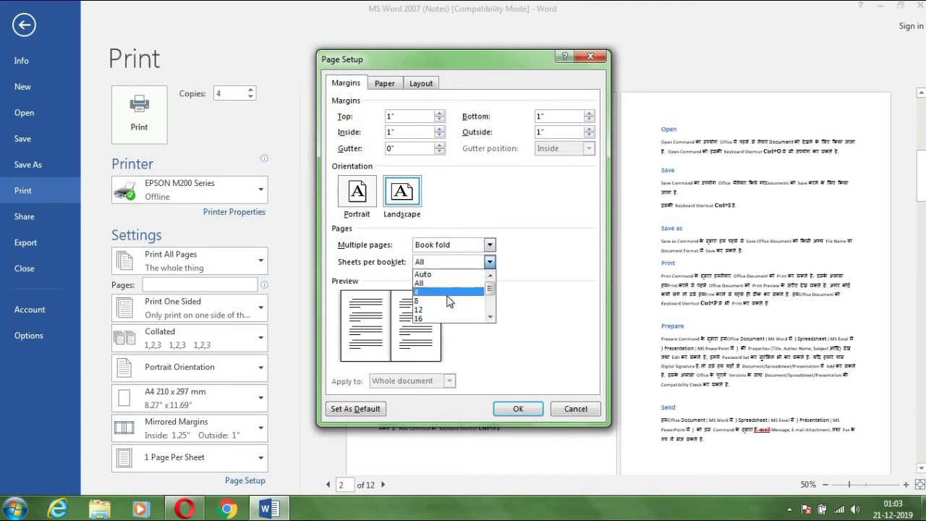
{"action": "left_click", "coordinate": [522, 269]}
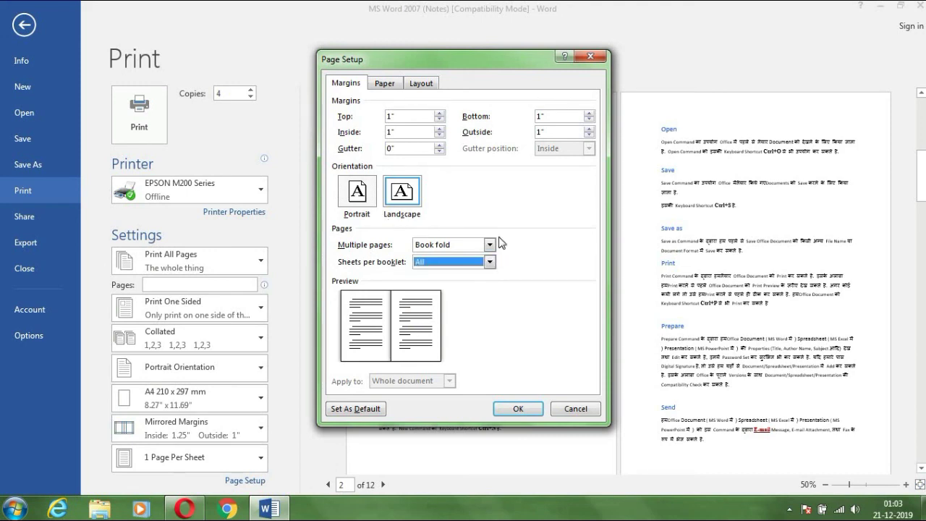
{"action": "left_click", "coordinate": [490, 244]}
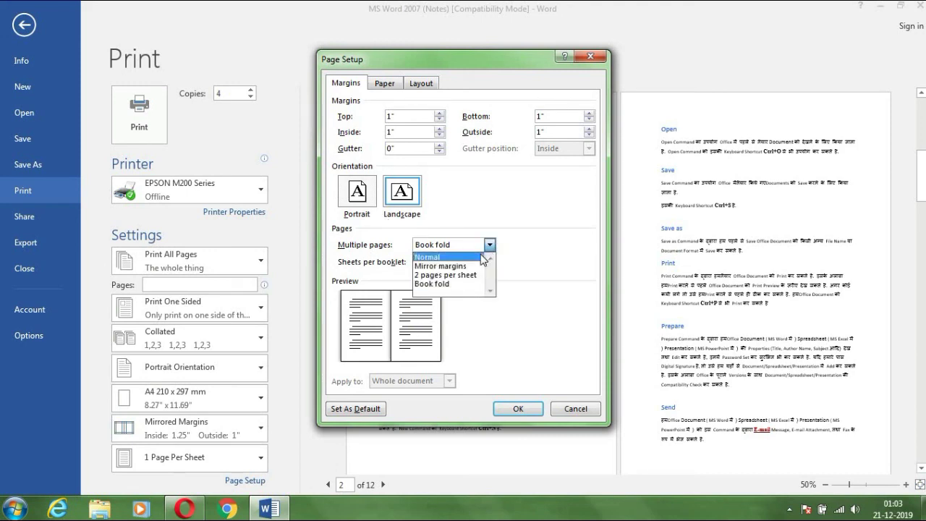
{"action": "left_click", "coordinate": [463, 256]}
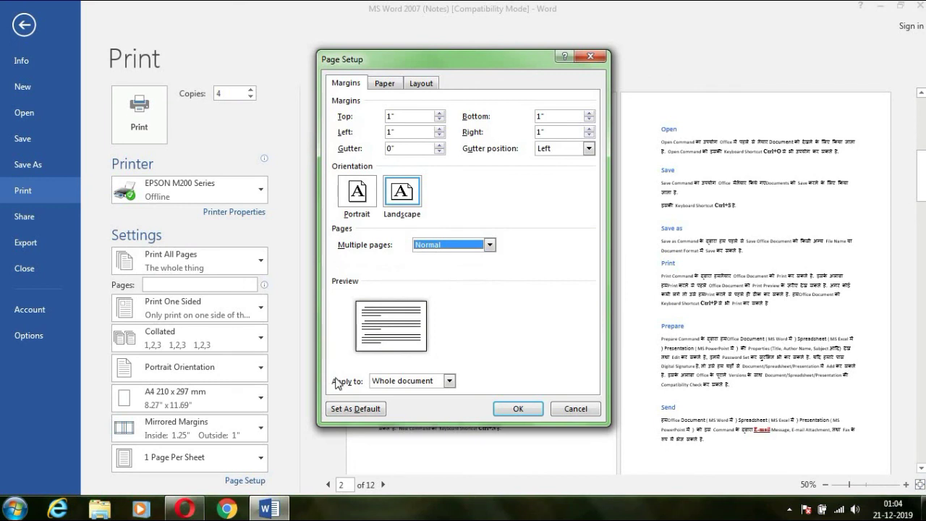
{"action": "key", "text": "Tab"}
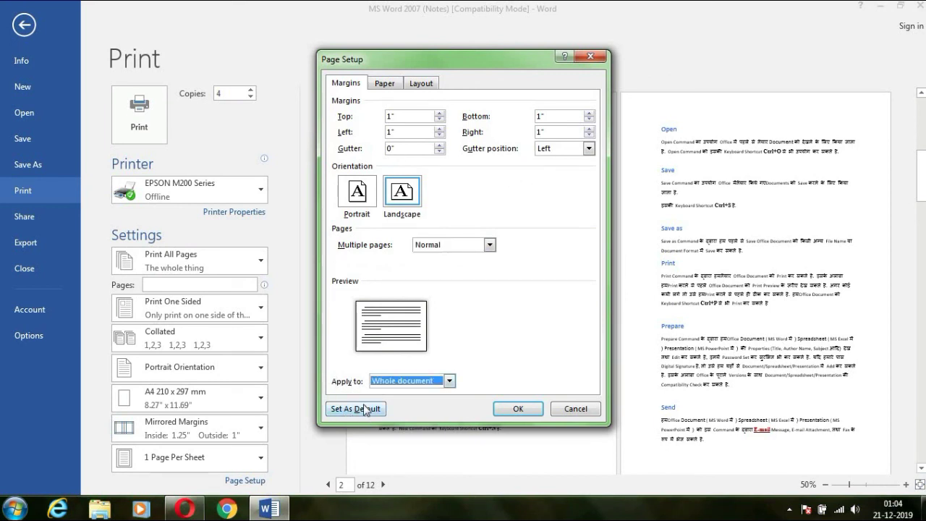
{"action": "left_click", "coordinate": [365, 410]}
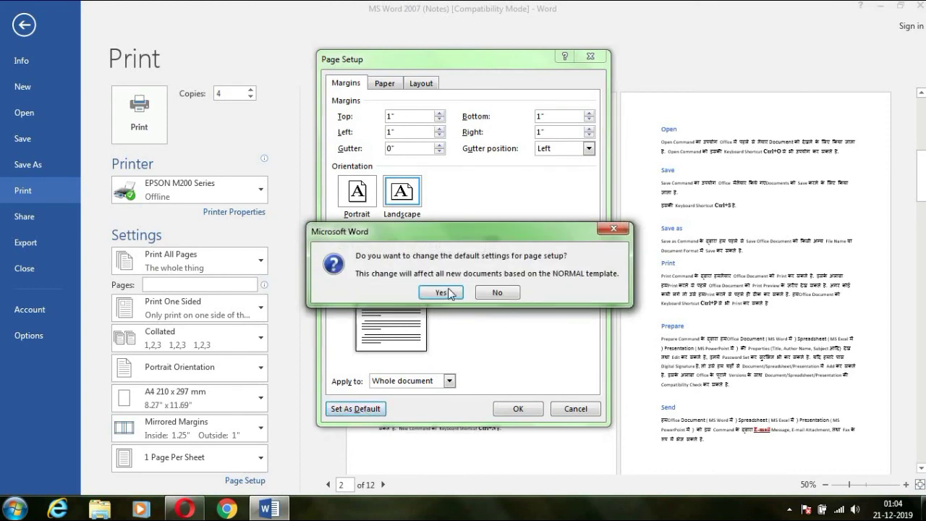
{"action": "left_click", "coordinate": [446, 293]}
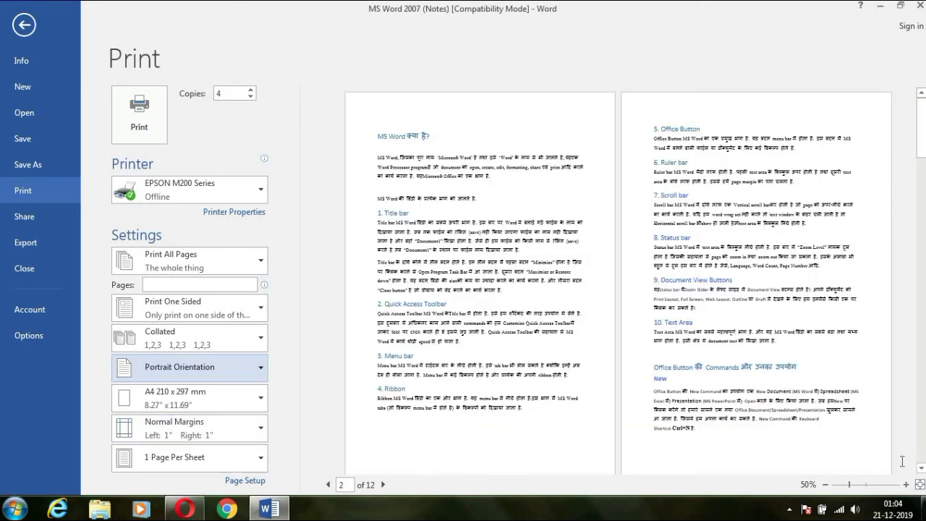
Step: Return to editing and view the Layout Breaks list without inserting a break
{"action": "left_click", "coordinate": [24, 24]}
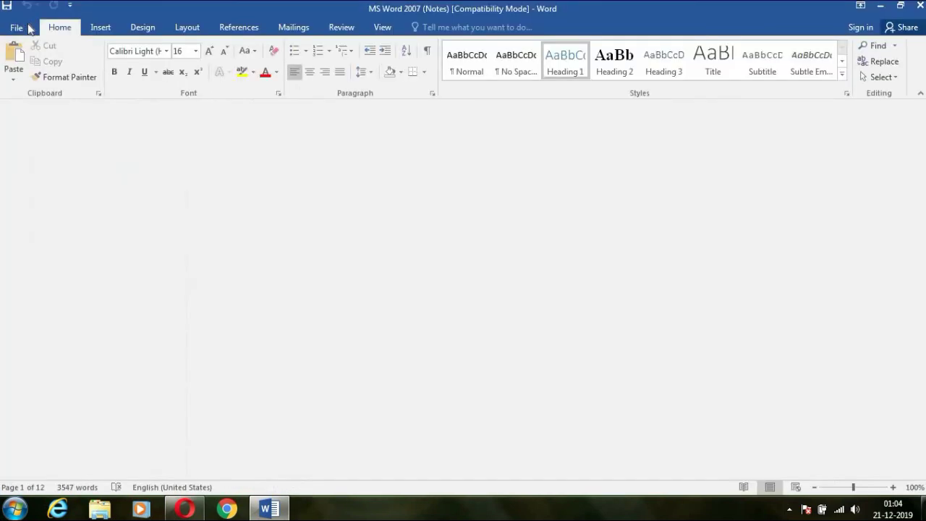
{"action": "left_click", "coordinate": [200, 26]}
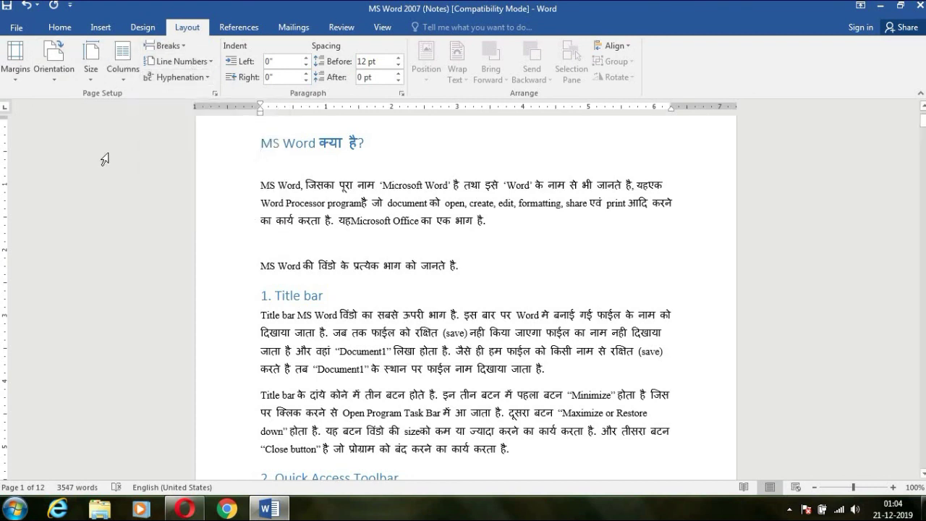
{"action": "left_click", "coordinate": [167, 45]}
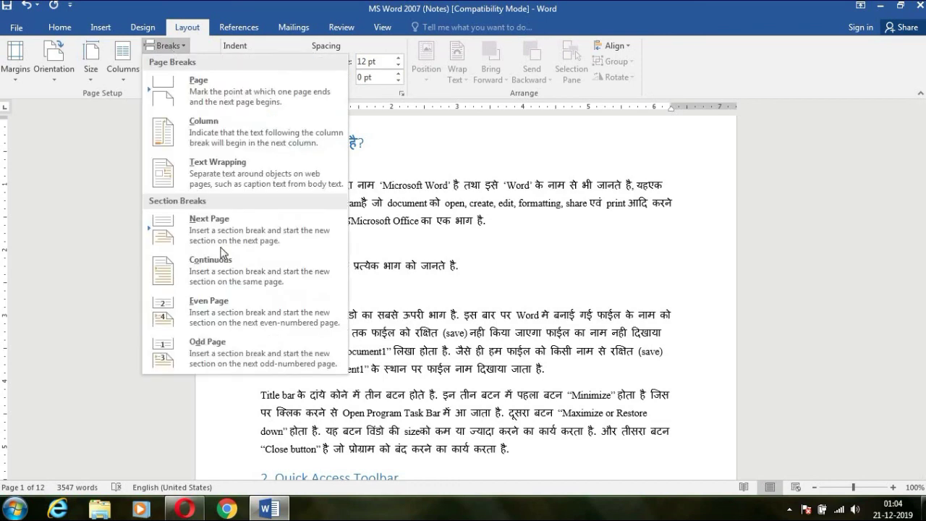
{"action": "left_click", "coordinate": [64, 303]}
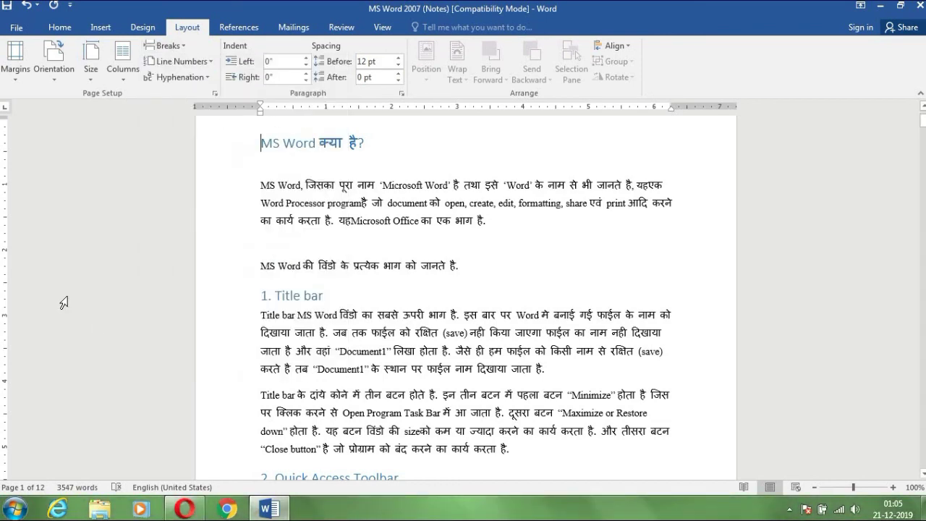